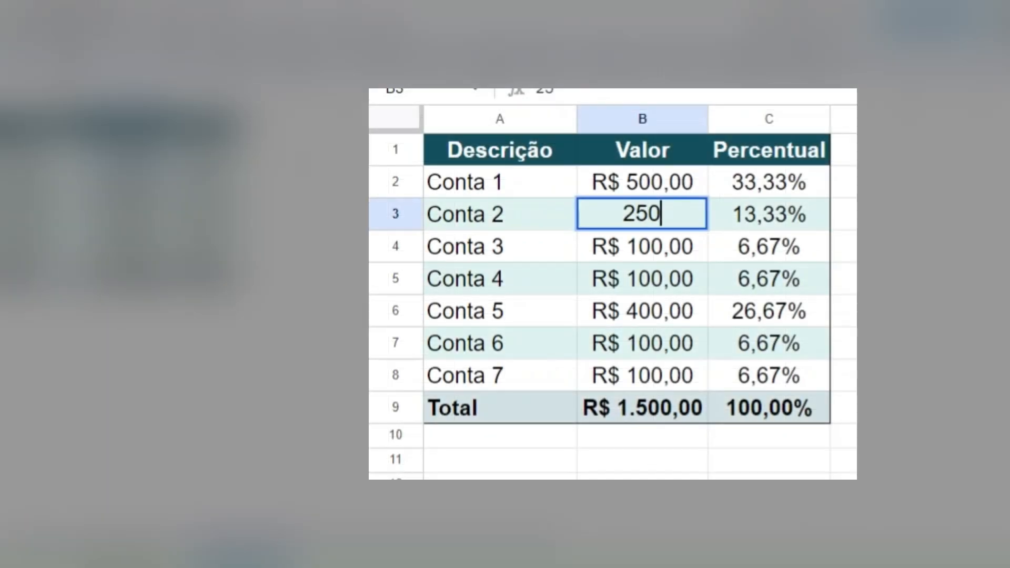
- Set the Valor amounts of Conta 2 to Conta 5 to 250, Conta 6 to 500 and Conta 7 to 250
key(Return)
text(25)
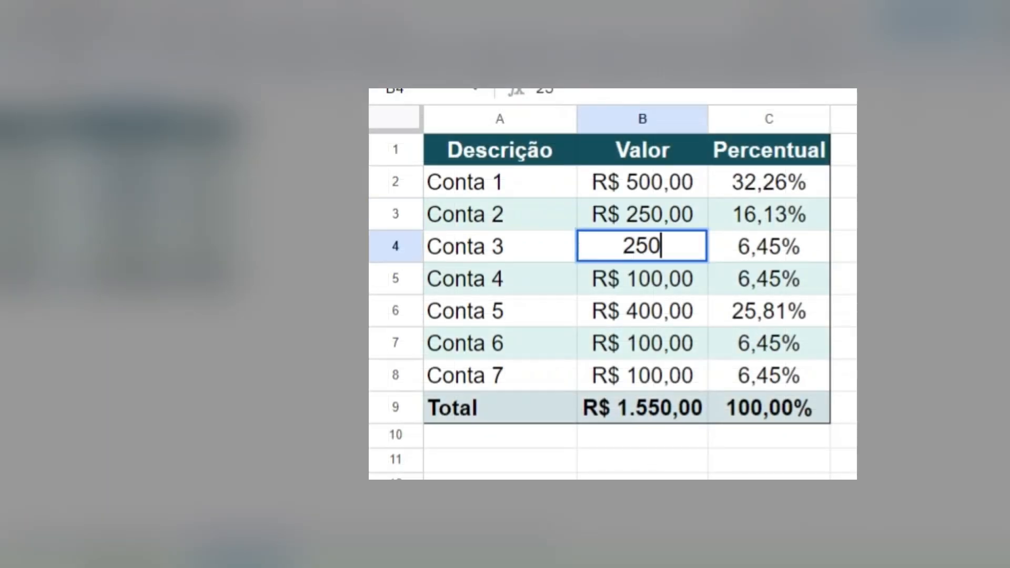
text(0)
key(Return)
text(250)
key(Return)
text(250)
key(Return)
text(500)
key(Return)
text(250)
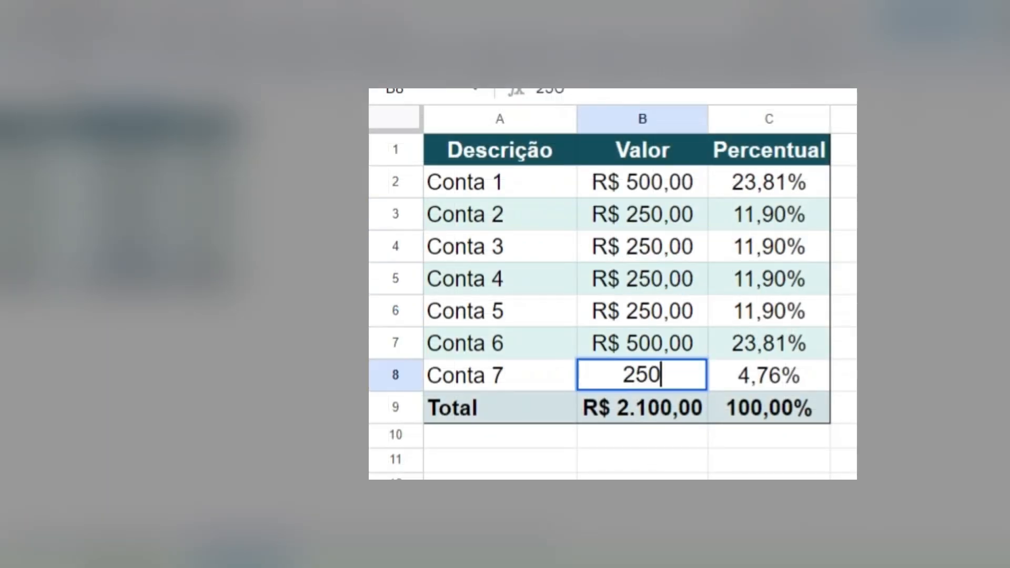
key(Return)
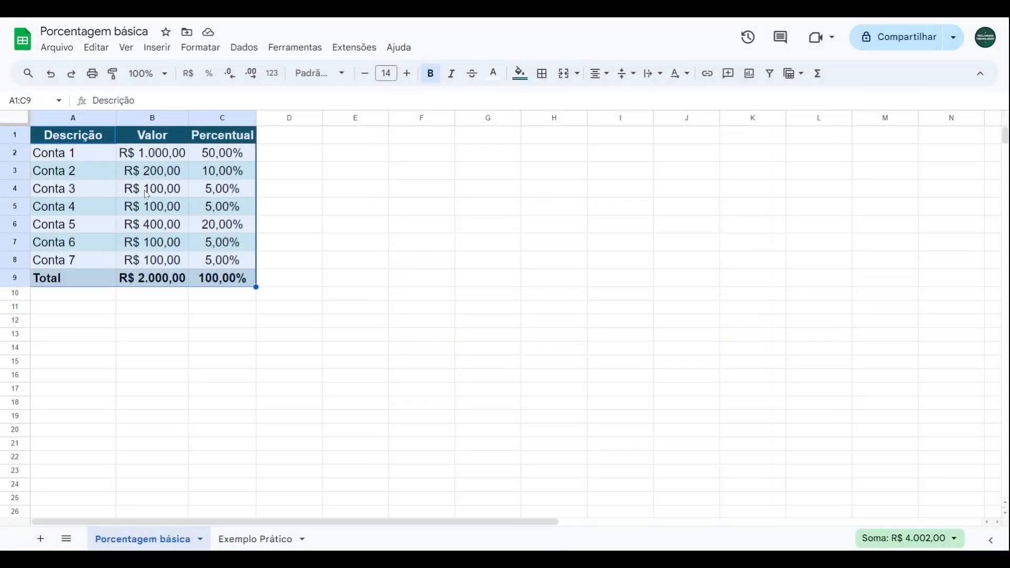
- Examine the account descriptions, their values and the Percentual column in the finished sample table
click(75, 156)
drag(102, 137, 84, 259)
click(82, 160)
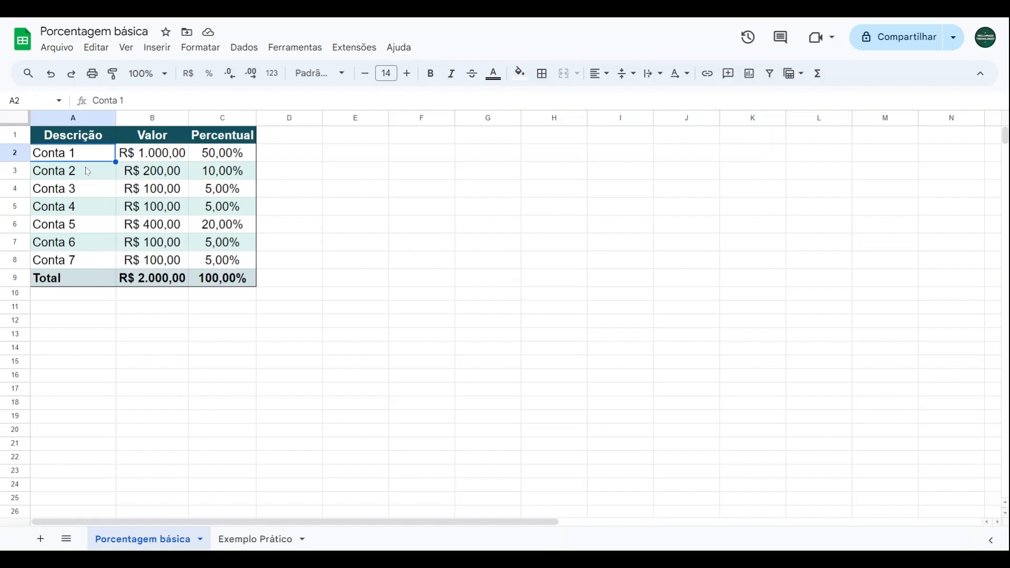
click(88, 172)
click(86, 189)
click(86, 209)
click(84, 230)
click(84, 242)
click(83, 259)
click(93, 153)
drag(140, 157, 155, 269)
drag(233, 142, 235, 261)
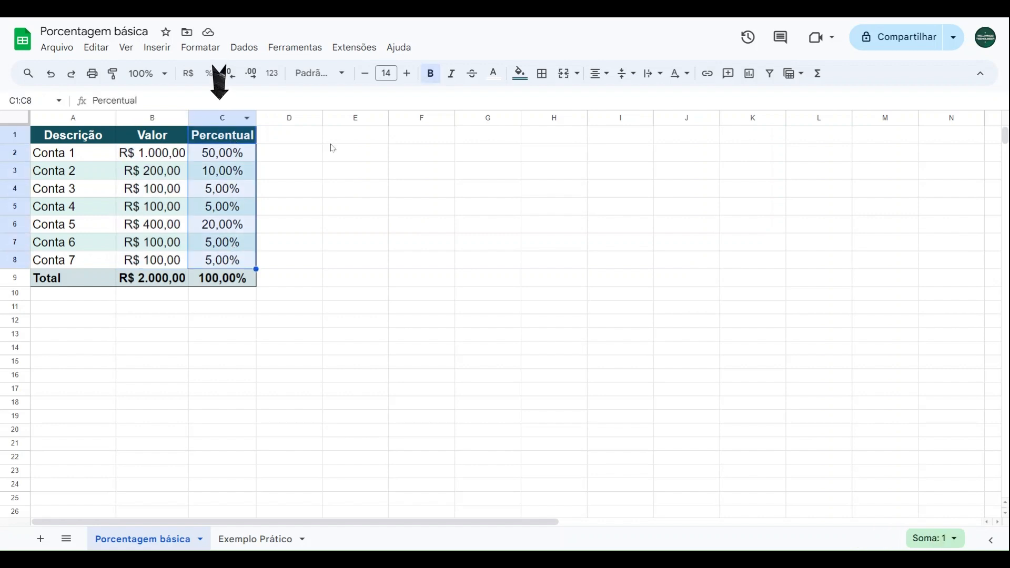
click(287, 141)
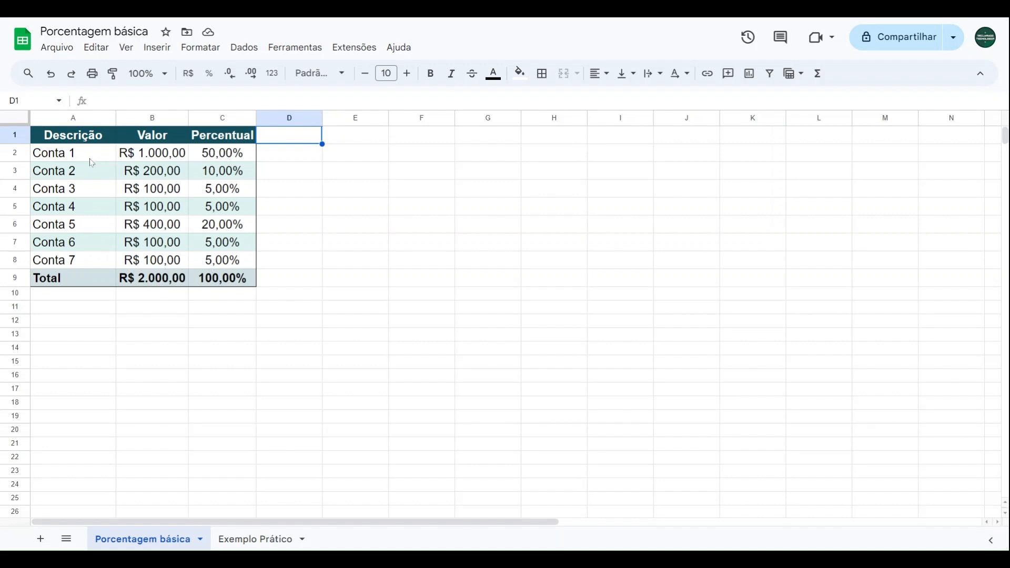
- Set the Valor amounts of Conta 1 to Conta 7 to 500, 250, 250, 500, 500, 250 and 250
click(153, 163)
text(500)
key(Return)
text(250)
key(Return)
text(250)
key(Return)
text(500)
key(Return)
text(500)
key(Return)
text(250)
key(Return)
text(250)
key(Return)
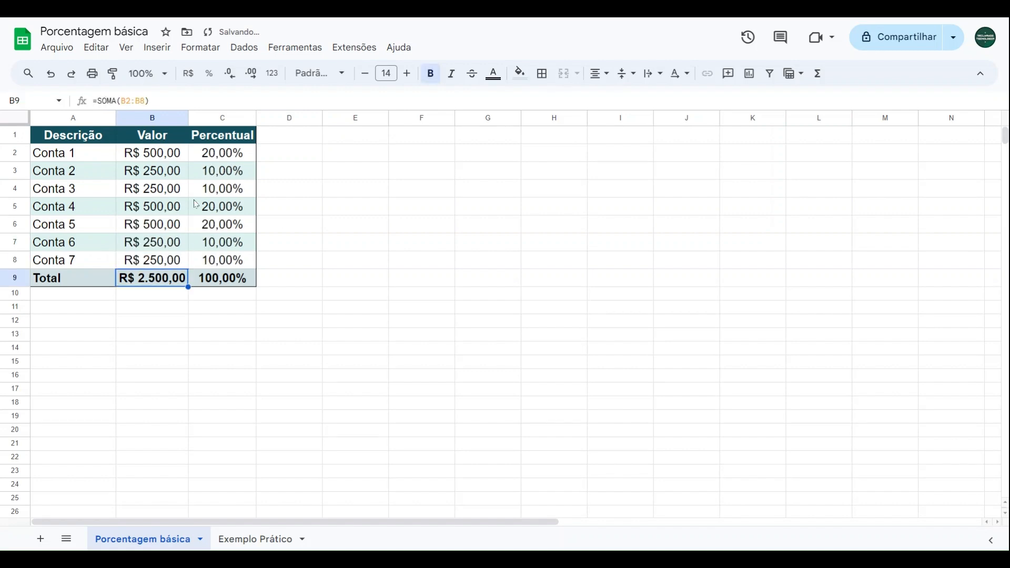
click(294, 140)
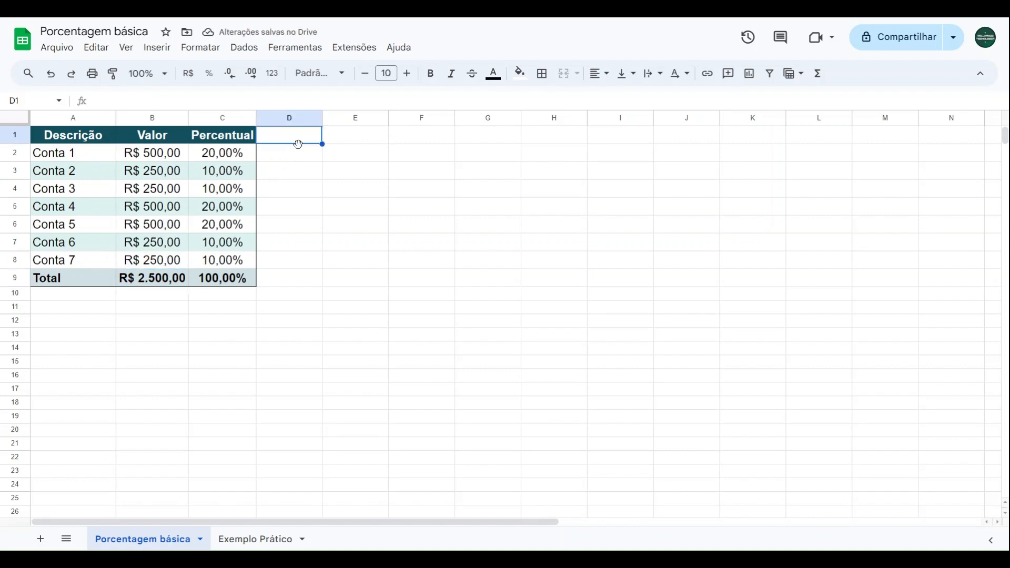
- Open the Exemplo Prático sheet and examine its account descriptions, values and empty Percentual cells
click(258, 539)
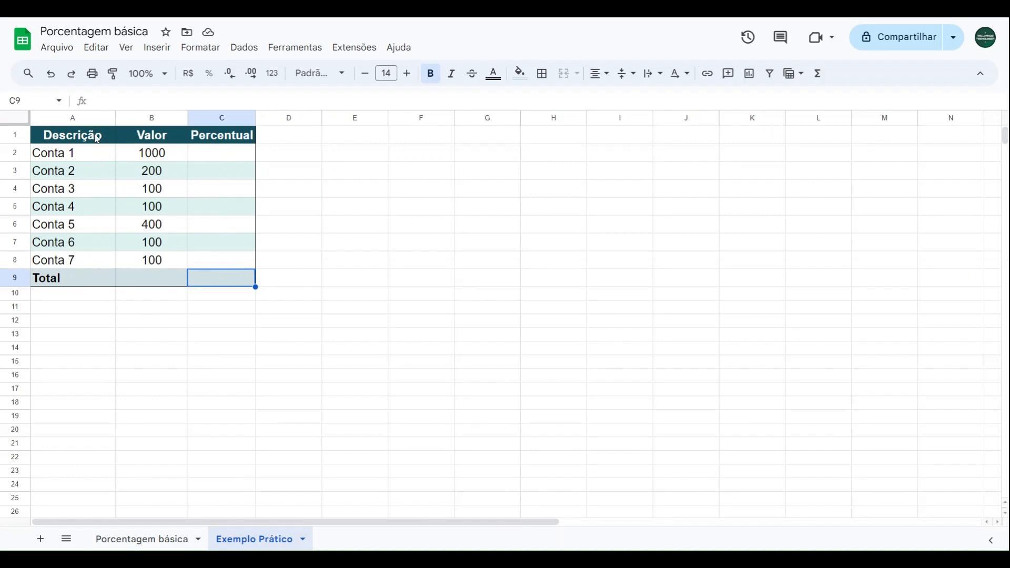
click(67, 160)
click(76, 177)
click(79, 191)
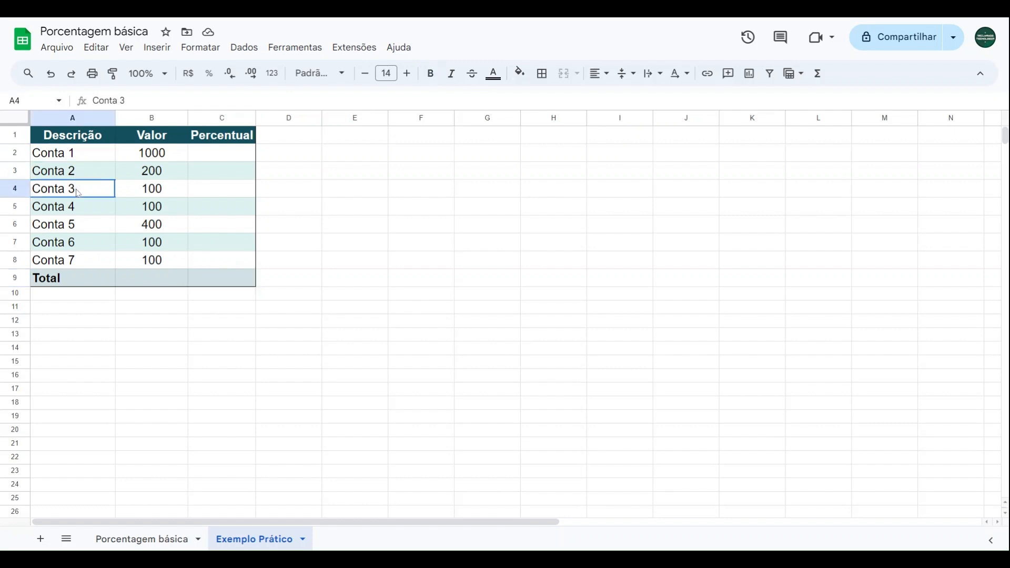
click(80, 208)
drag(175, 156, 173, 236)
drag(212, 160, 213, 224)
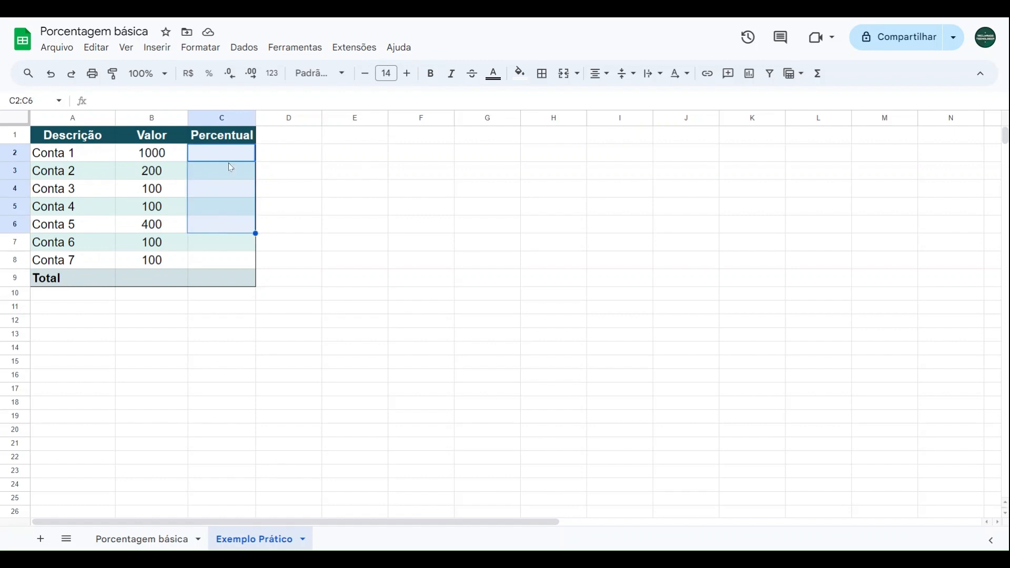
click(276, 157)
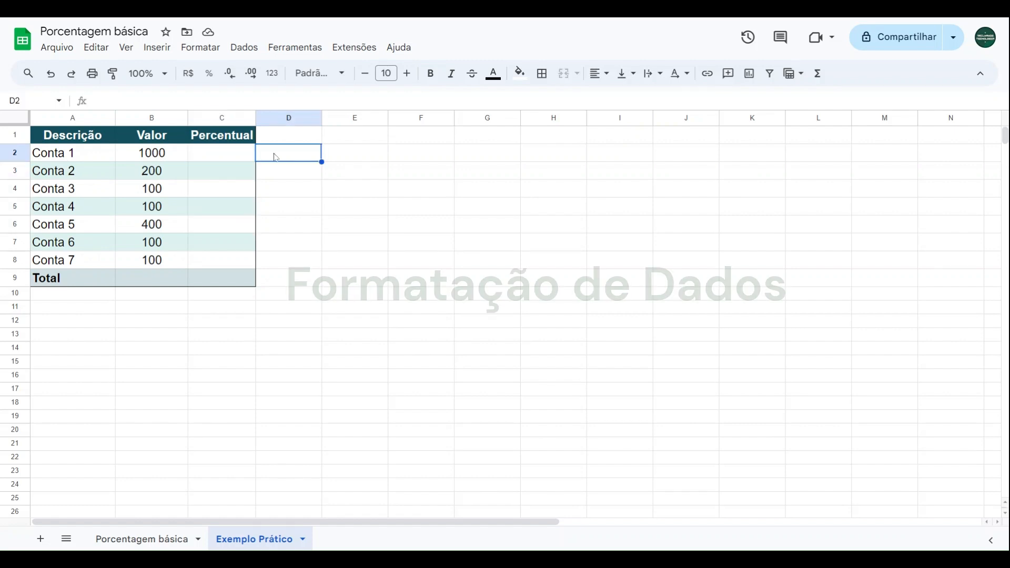
- Format the Valor cells B2:B9, including the total cell, as R$ currency
click(178, 158)
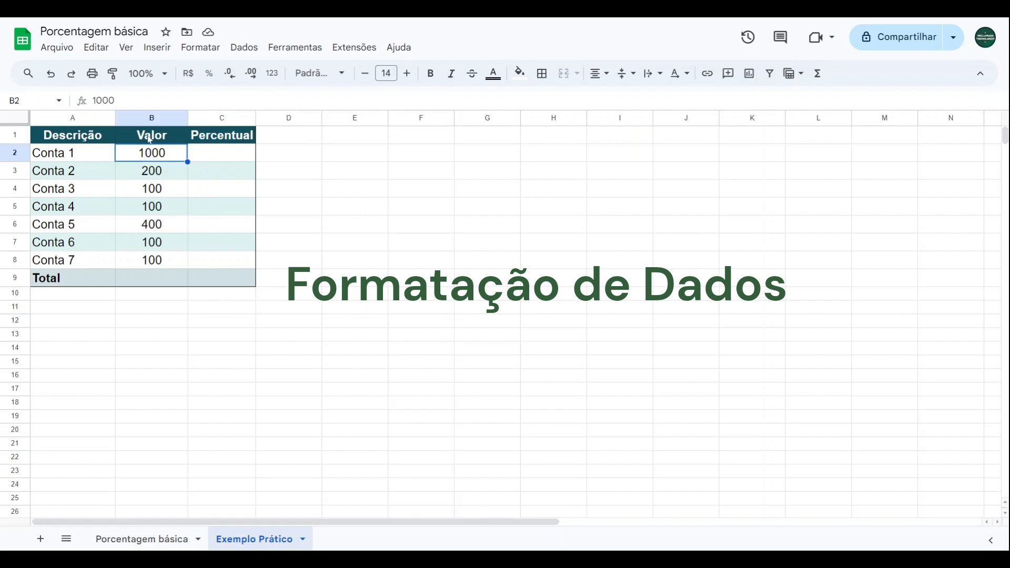
drag(158, 155, 161, 266)
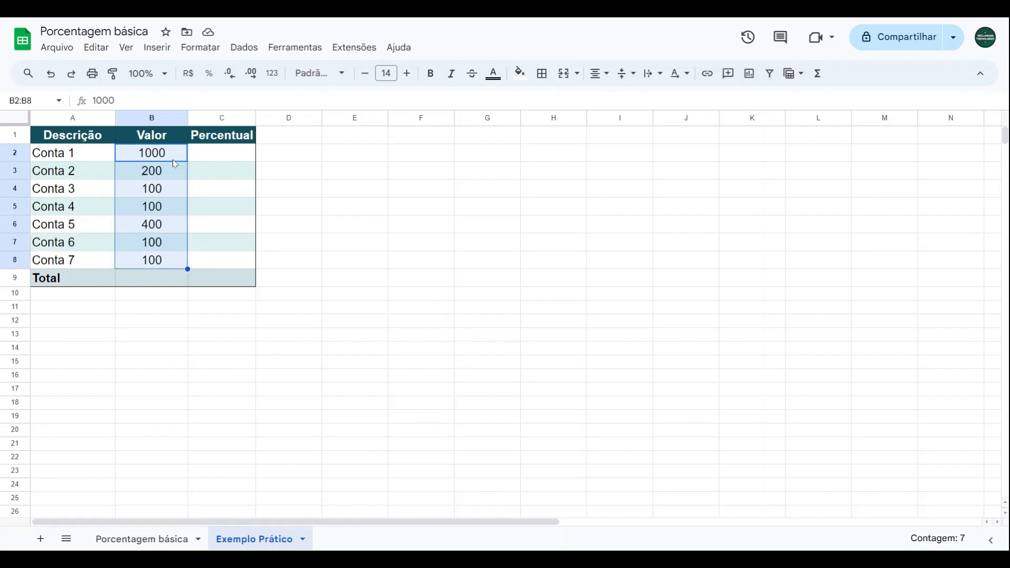
drag(184, 158, 165, 276)
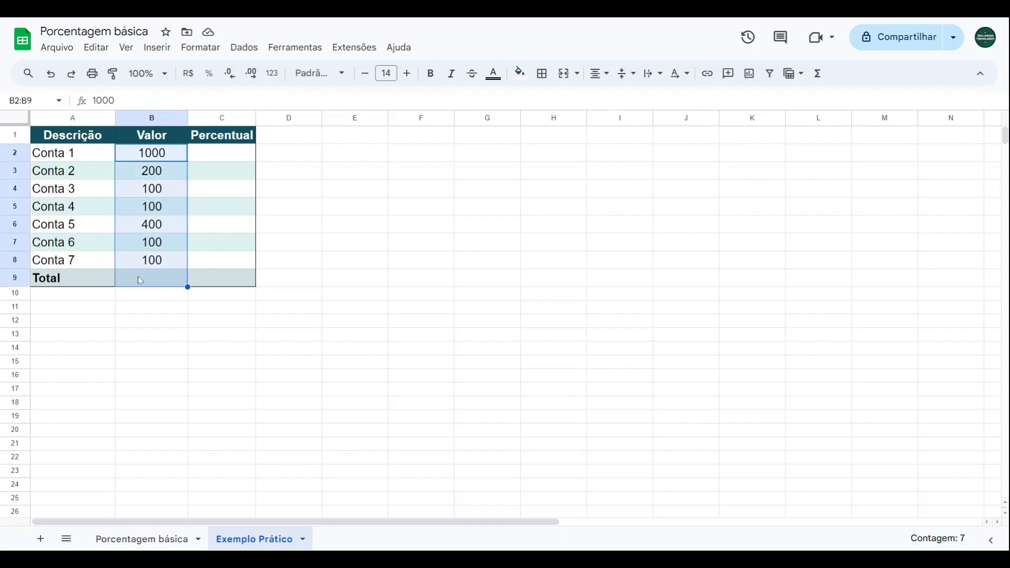
click(189, 75)
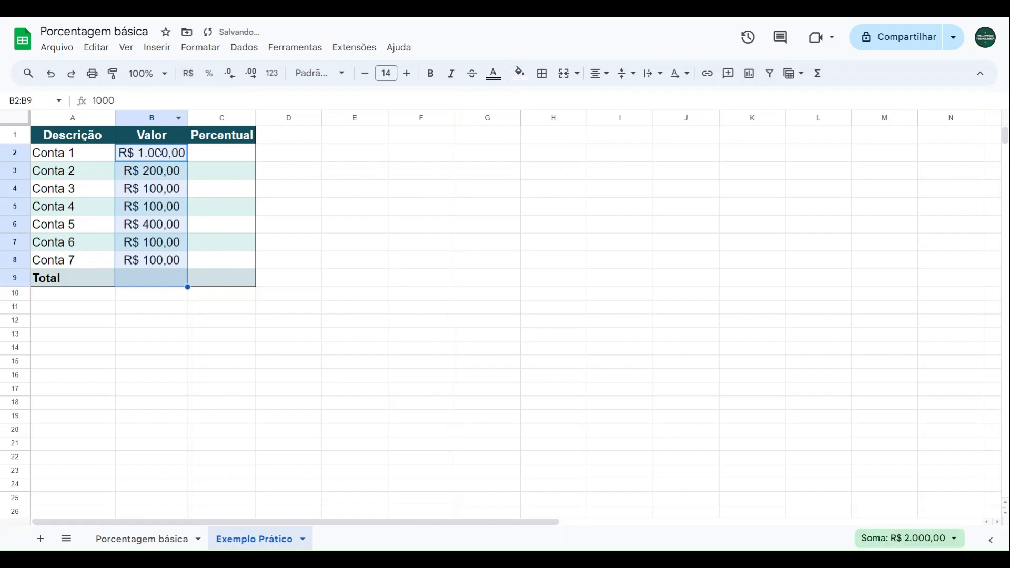
- Enter =SOMA(B2:B8) in cell B9 to total the account values
click(149, 279)
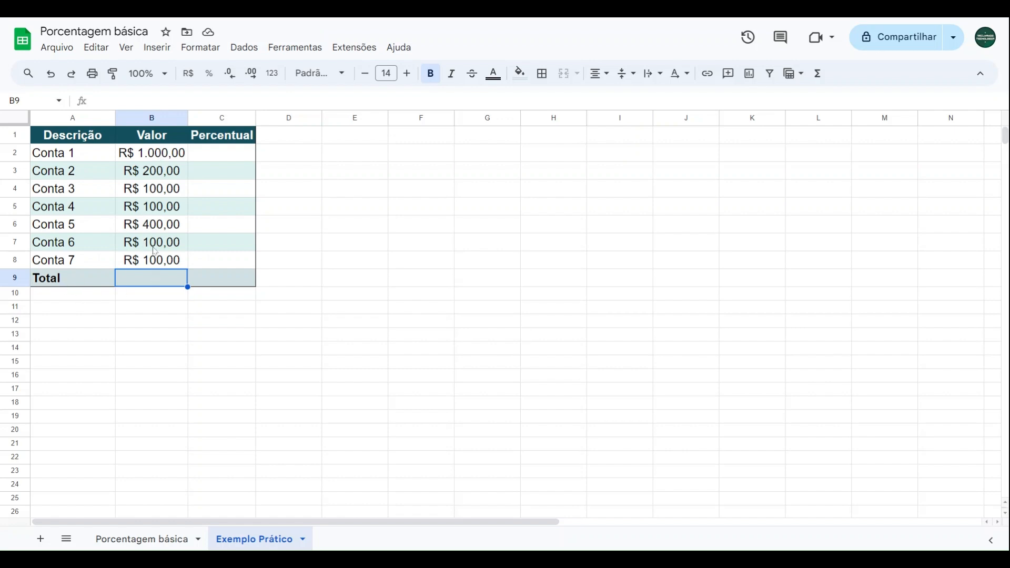
drag(158, 161, 160, 265)
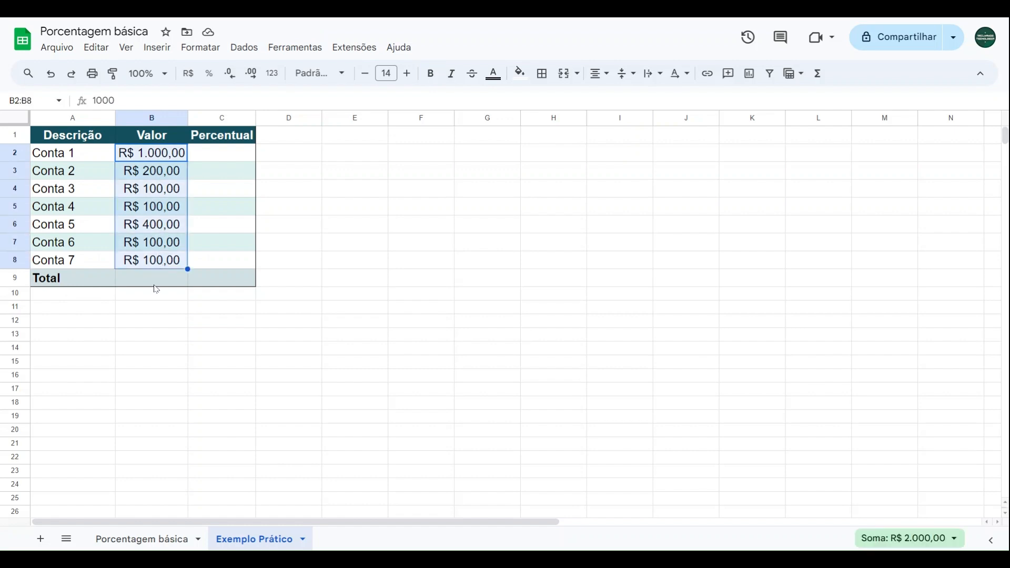
click(152, 282)
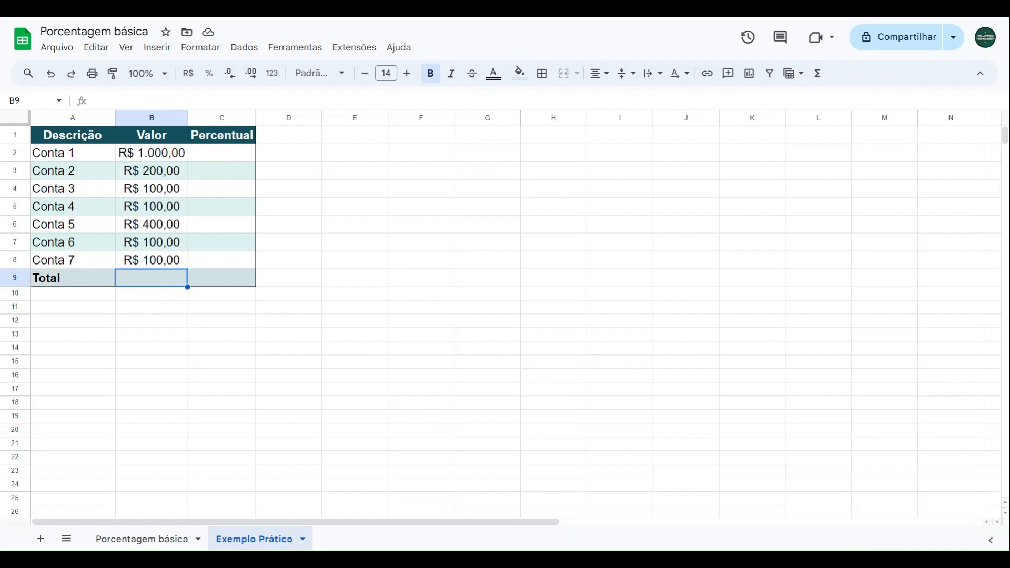
text(=)
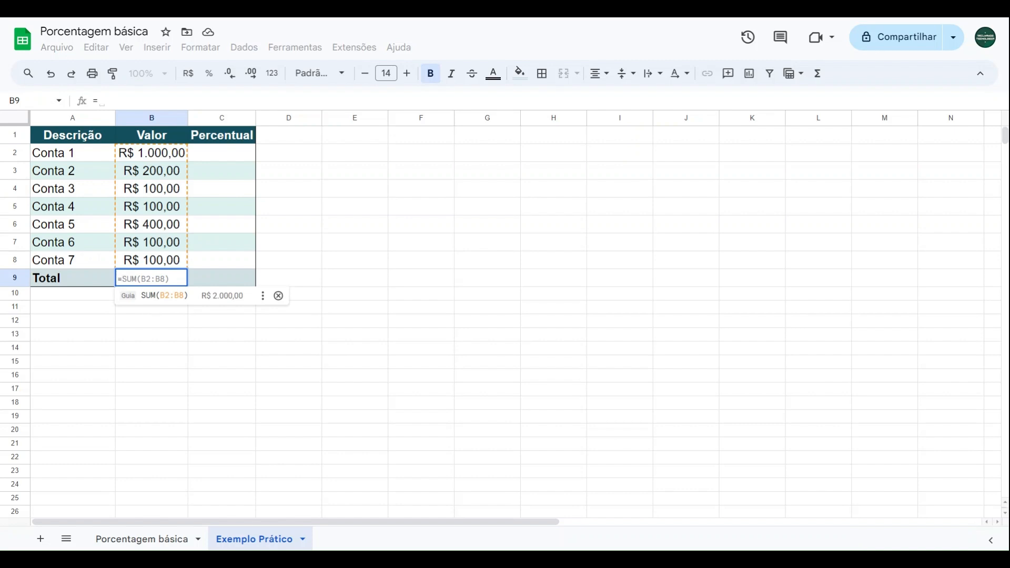
text(soma)
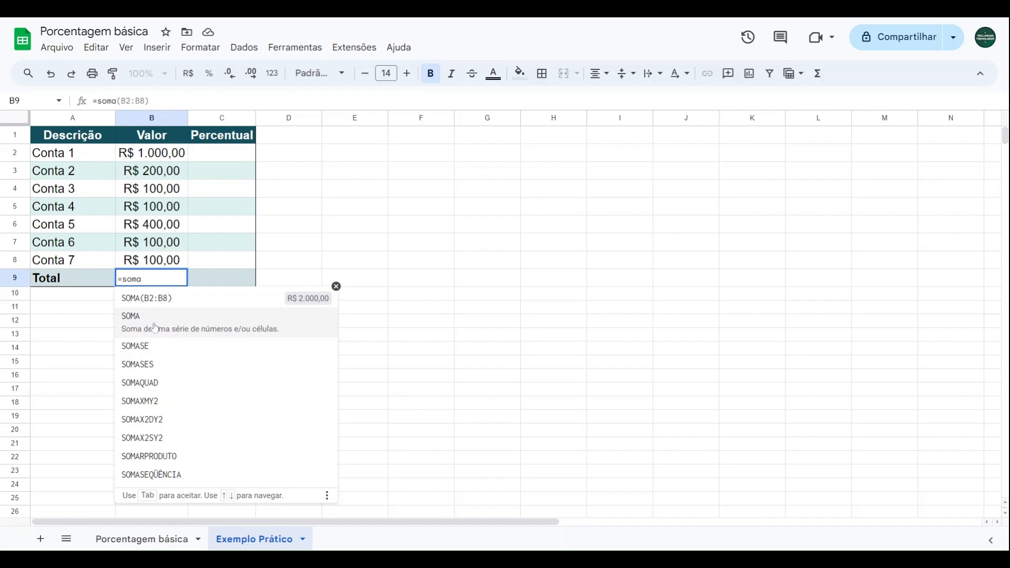
key(Tab)
click(167, 157)
drag(167, 156, 158, 260)
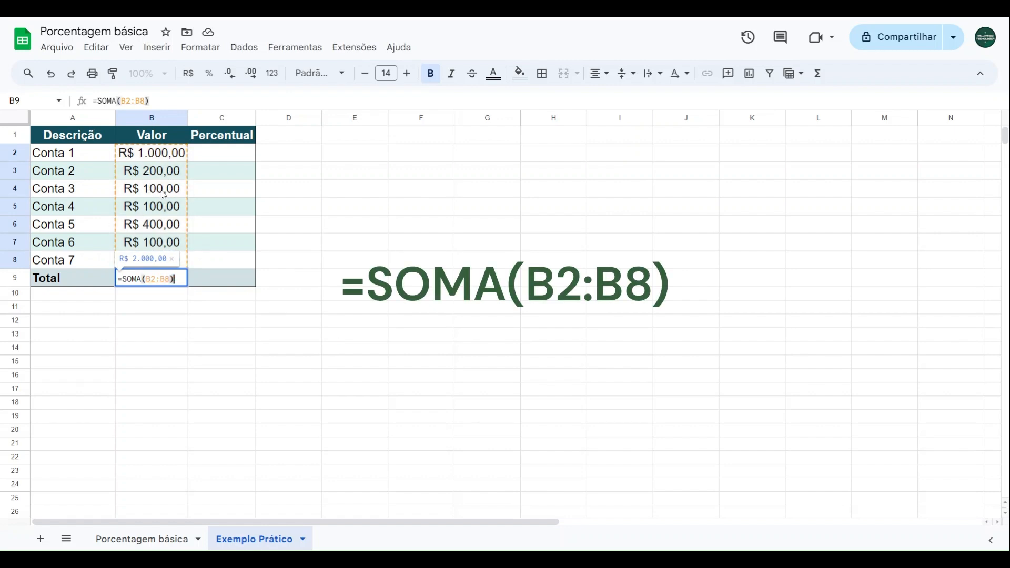
key(Return)
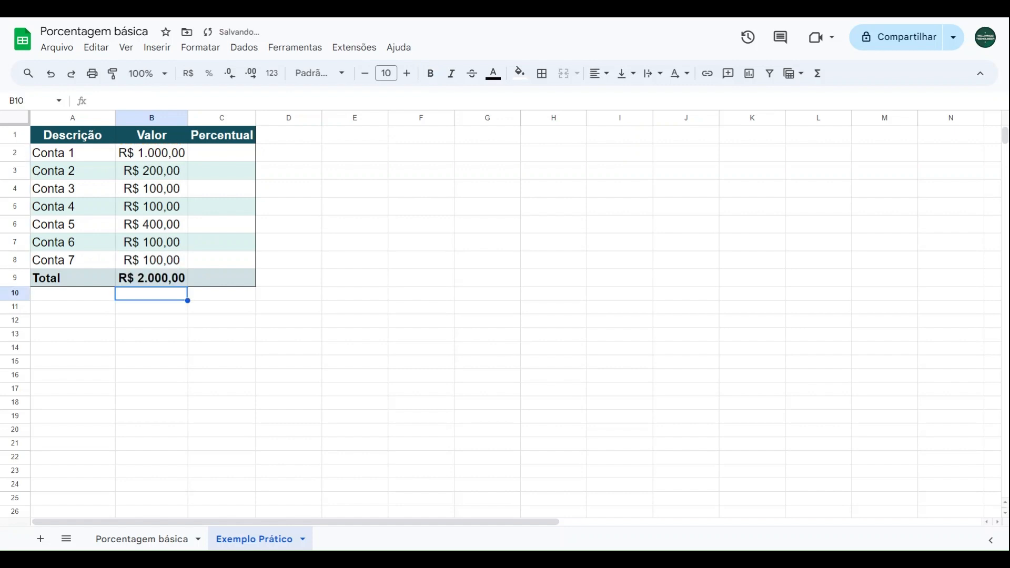
- Format the Percentual cells C2:C9, including the total row, as percentages
drag(164, 158, 165, 263)
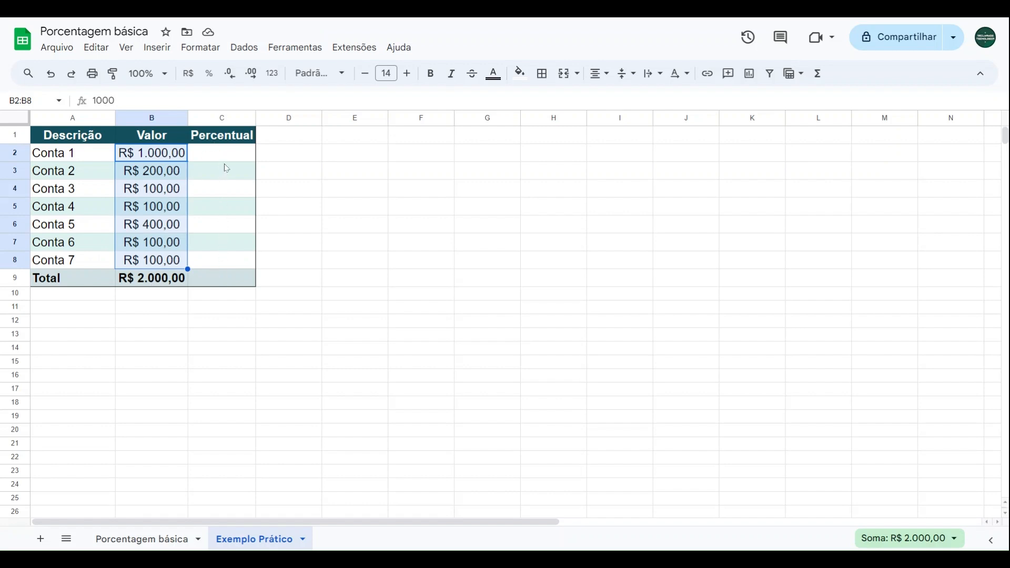
click(317, 158)
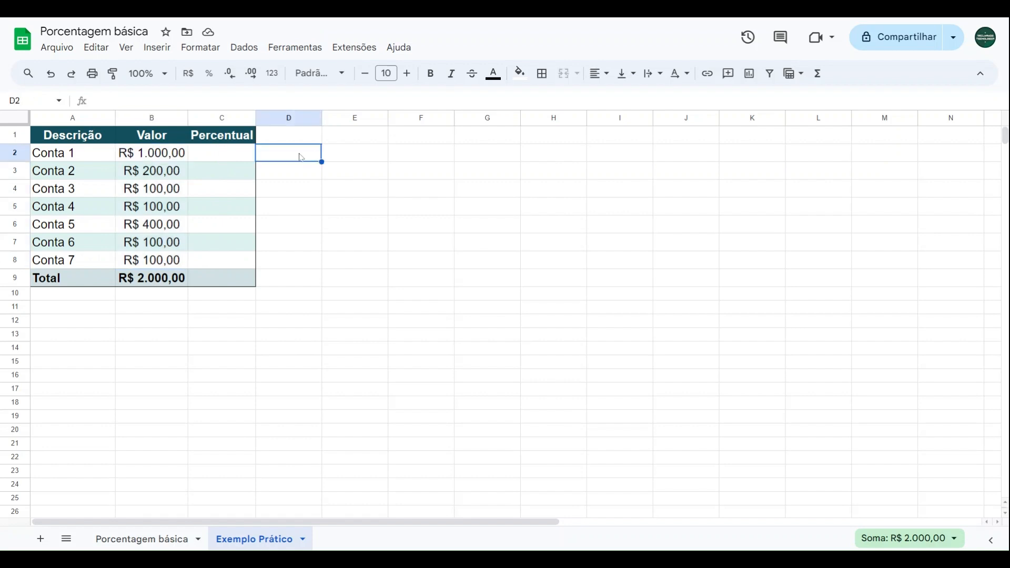
drag(152, 153, 171, 285)
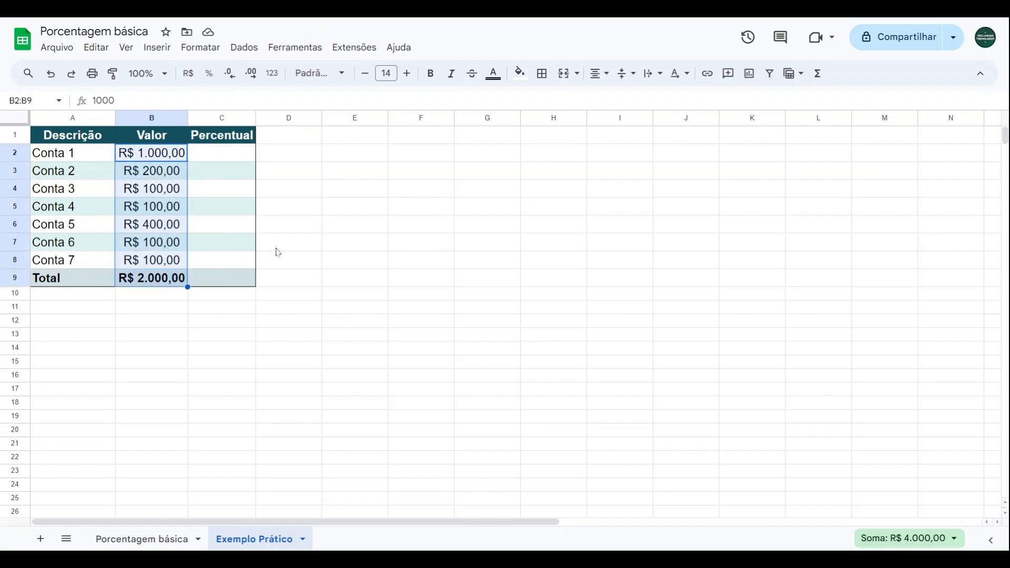
drag(221, 157, 215, 288)
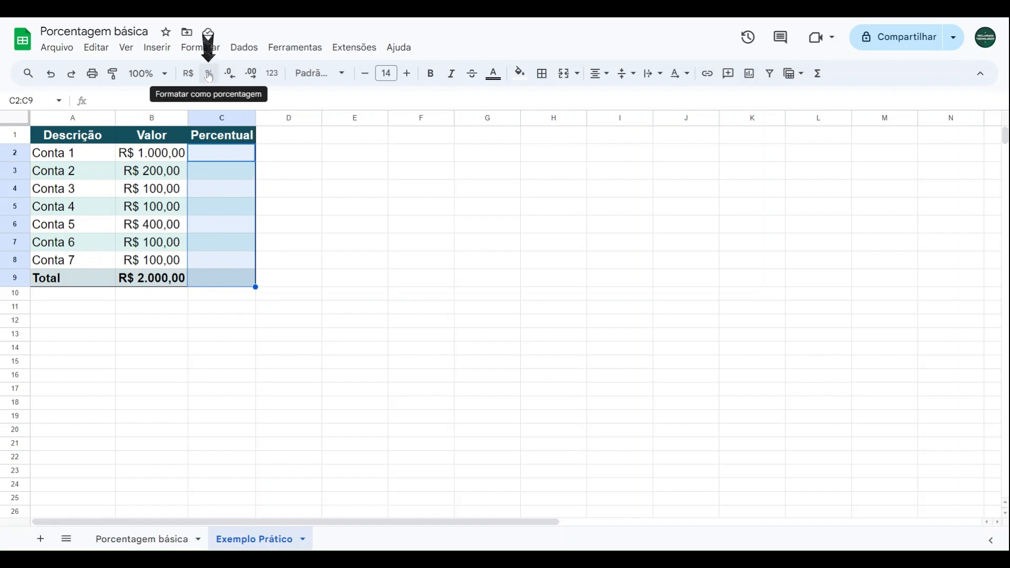
click(210, 78)
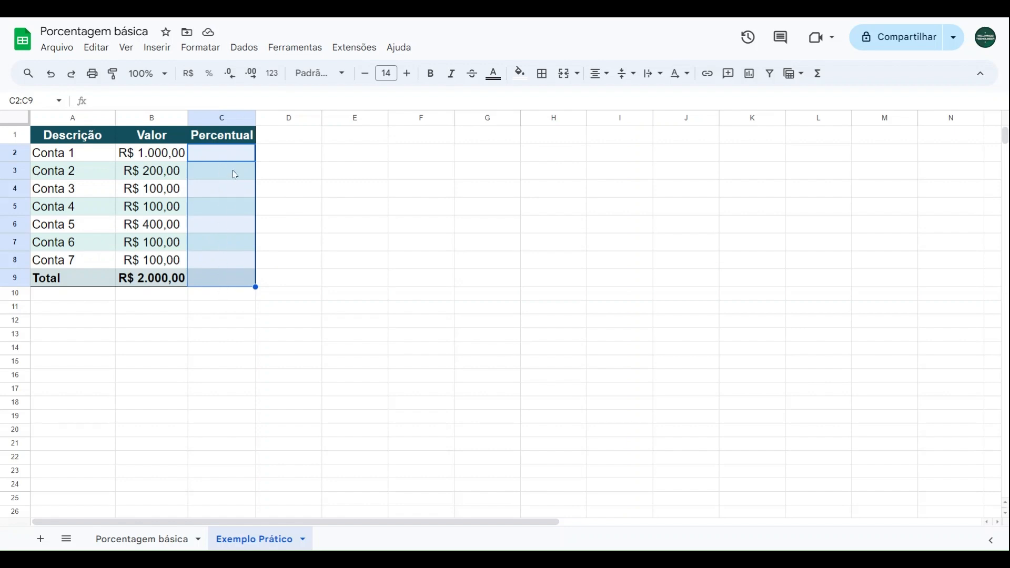
- Enter =B2/B9 in cell C2 to calculate Conta 1's percentage of the total
click(237, 157)
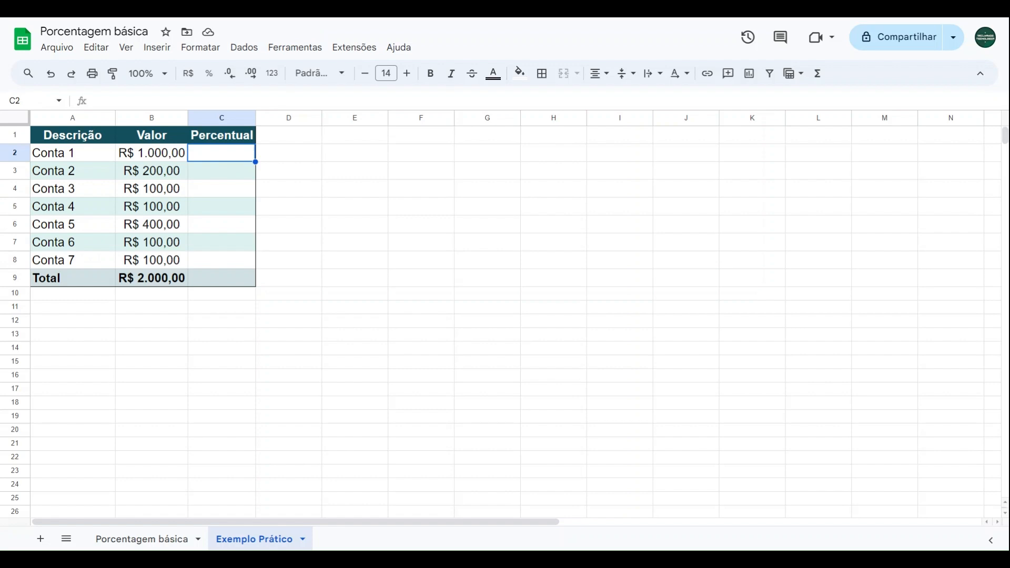
click(169, 157)
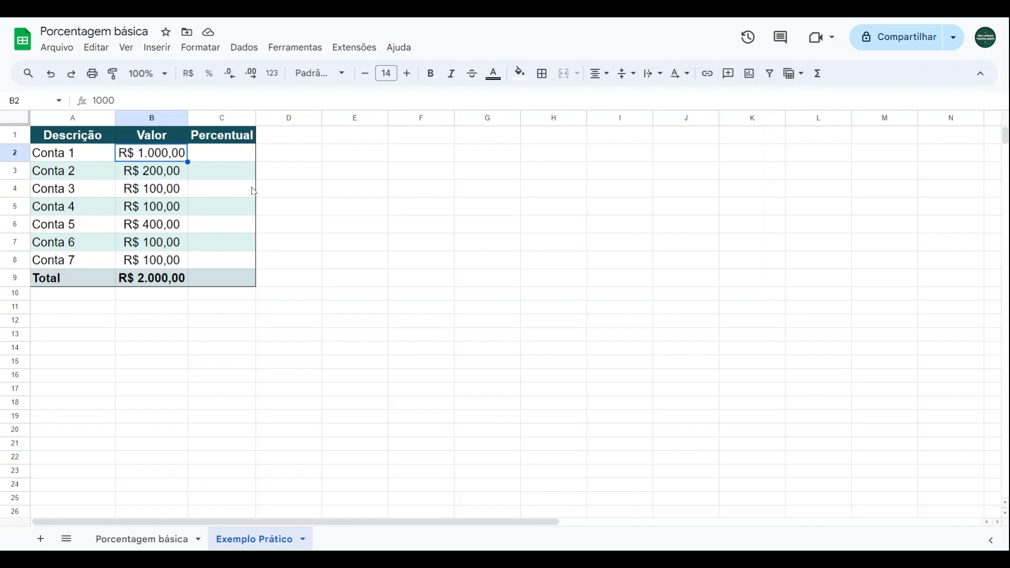
click(173, 276)
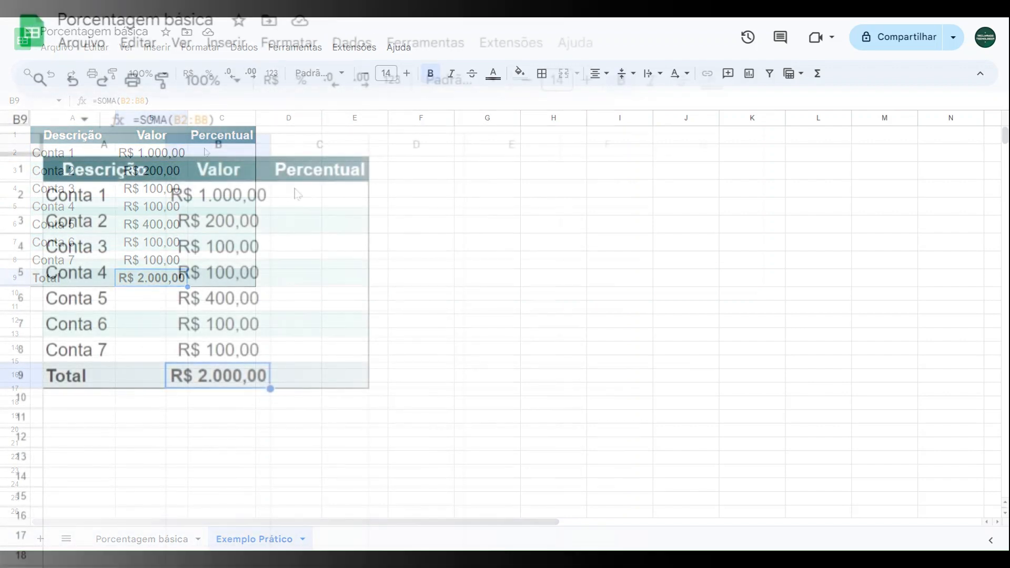
click(314, 200)
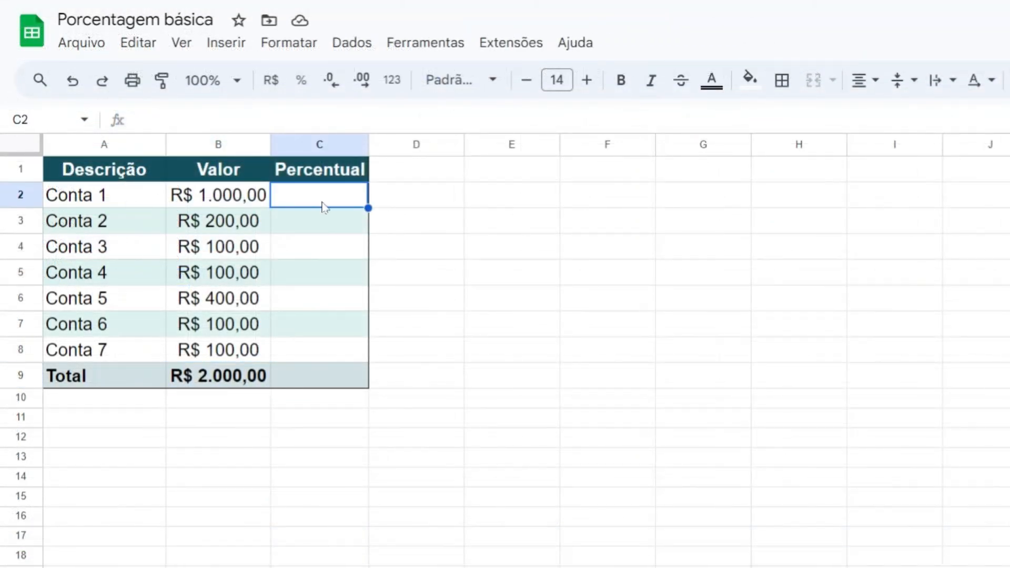
text(=)
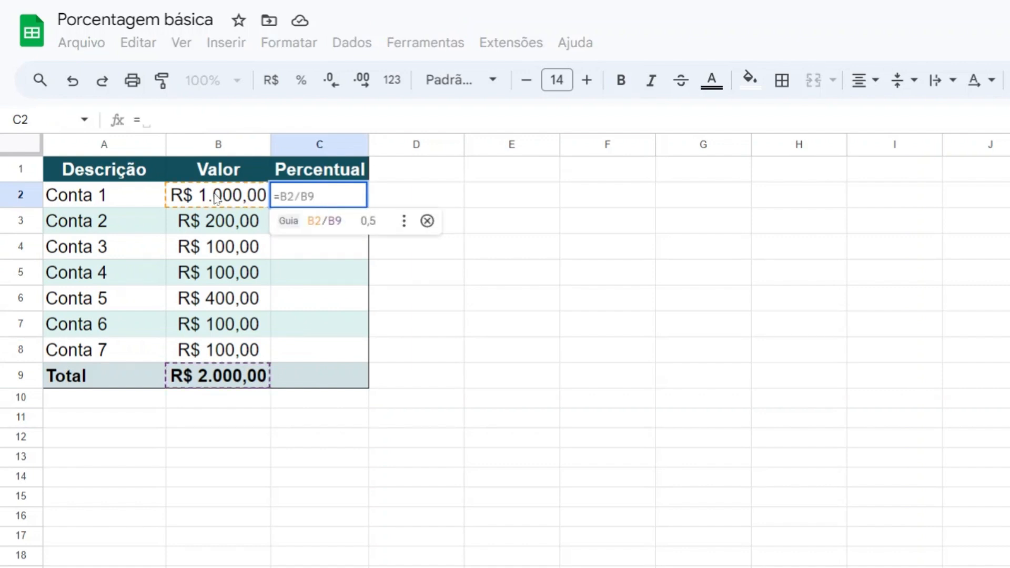
click(221, 198)
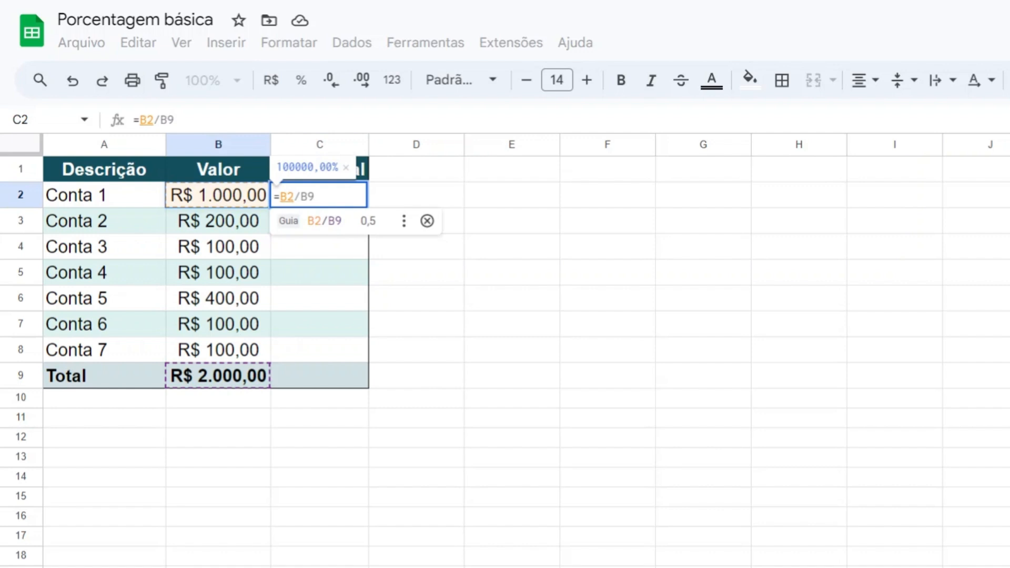
text(/)
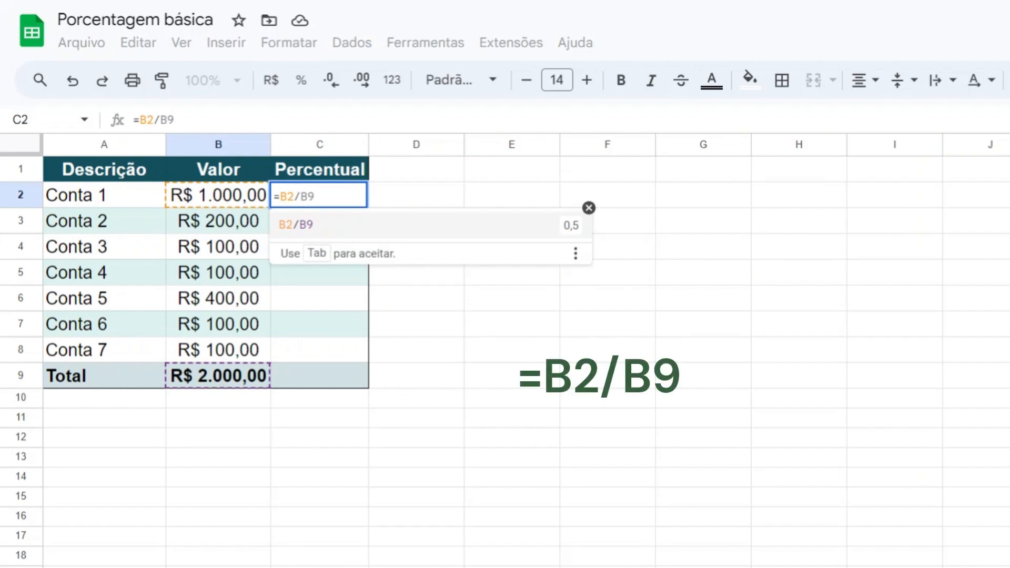
click(216, 382)
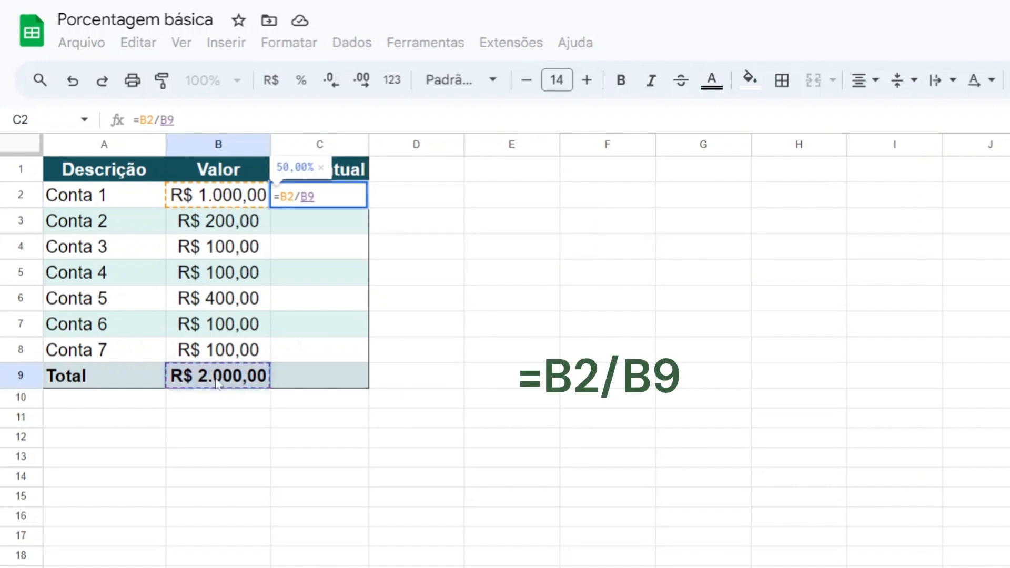
key(Return)
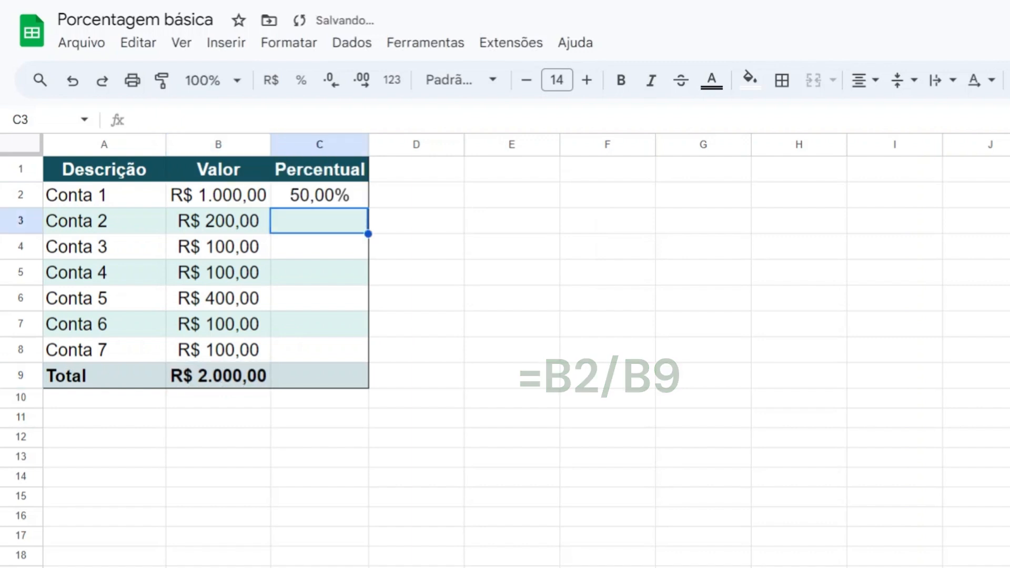
- Review the Conta 1 value, the total and the C2 formula, along with the Percentual cells C3:C8
click(221, 202)
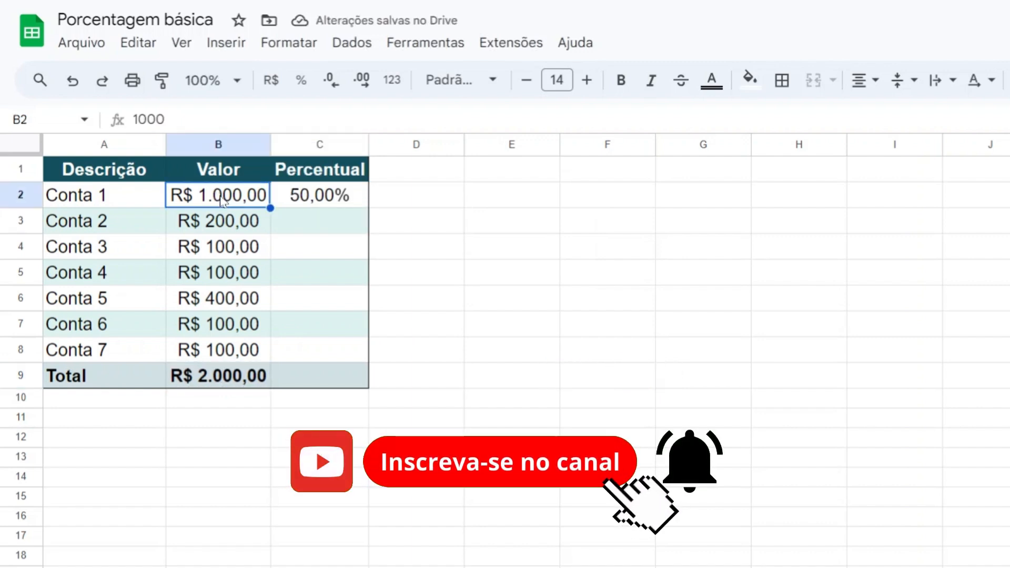
click(215, 379)
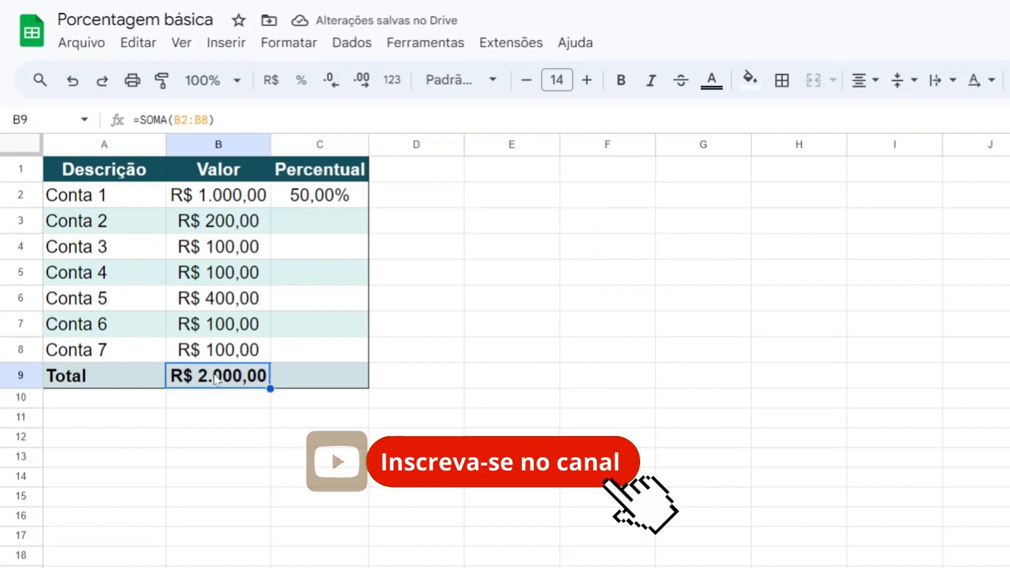
click(322, 202)
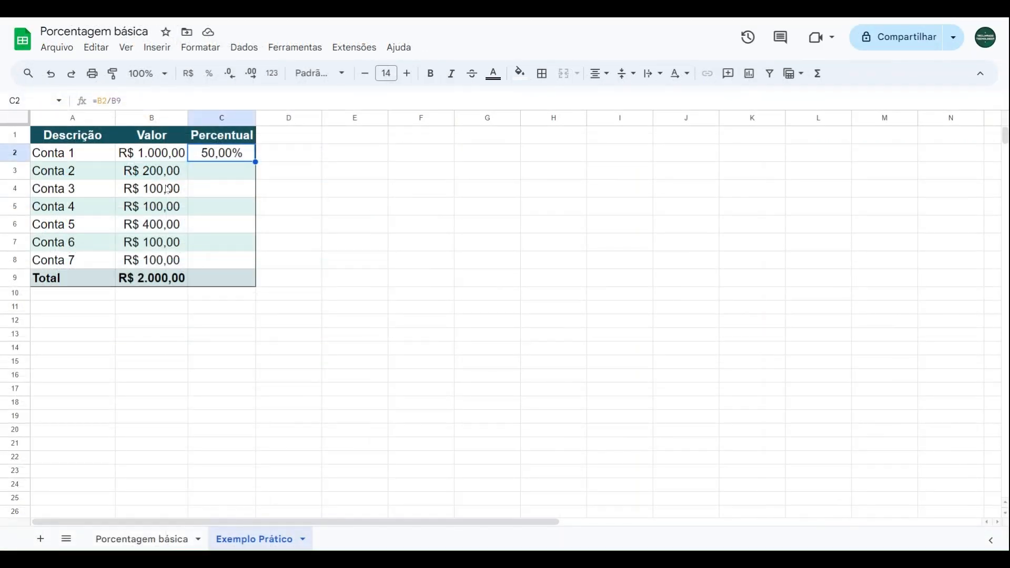
drag(210, 168, 209, 265)
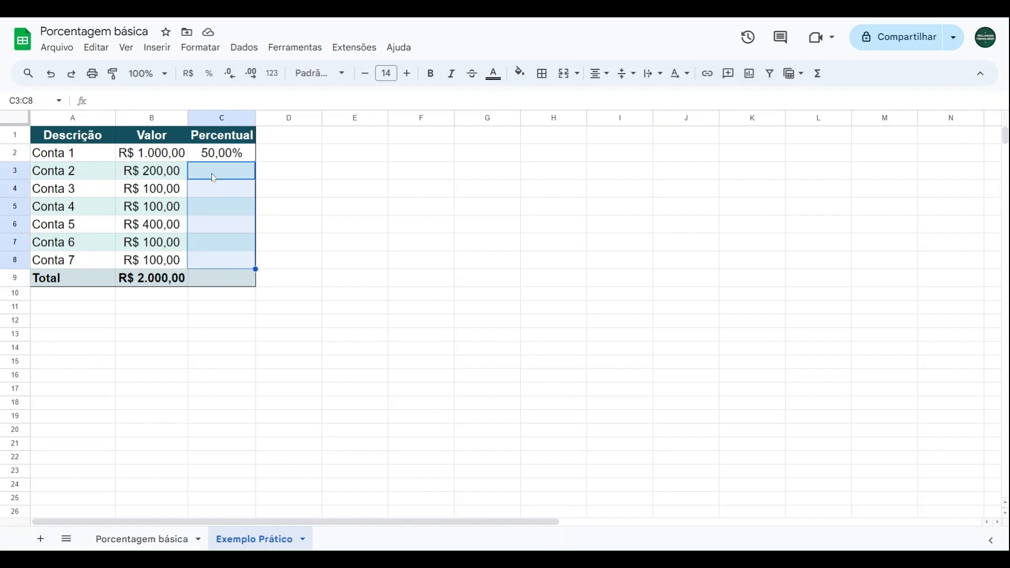
- Enter =B3/B9 in cell C3 to calculate Conta 2's percentage
click(212, 174)
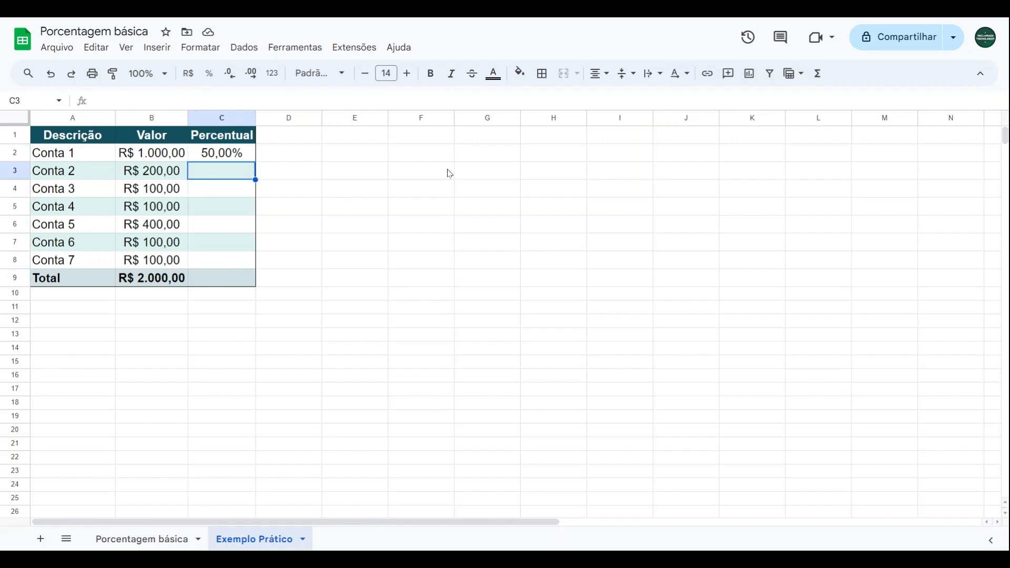
text(=)
click(169, 174)
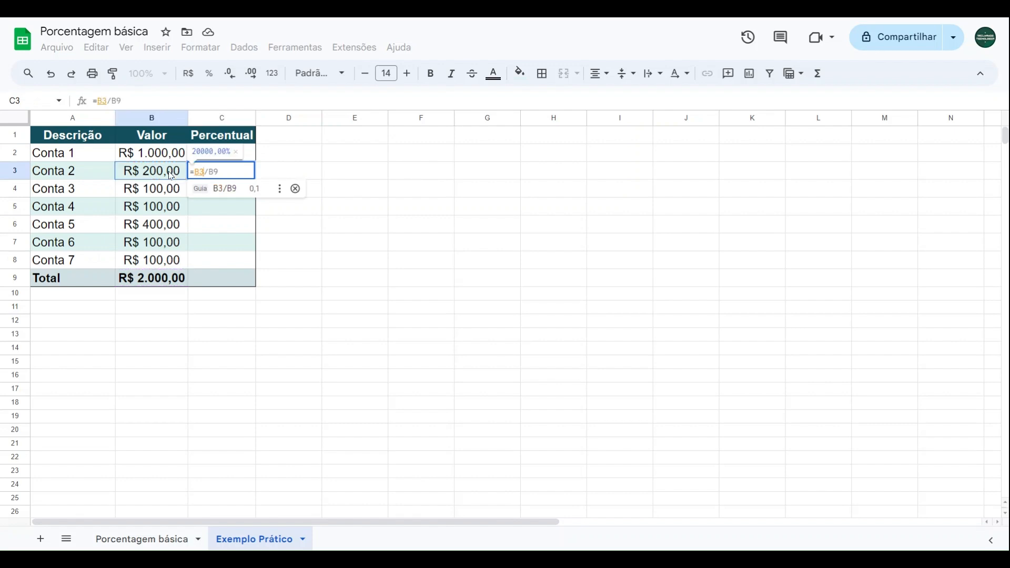
text(/)
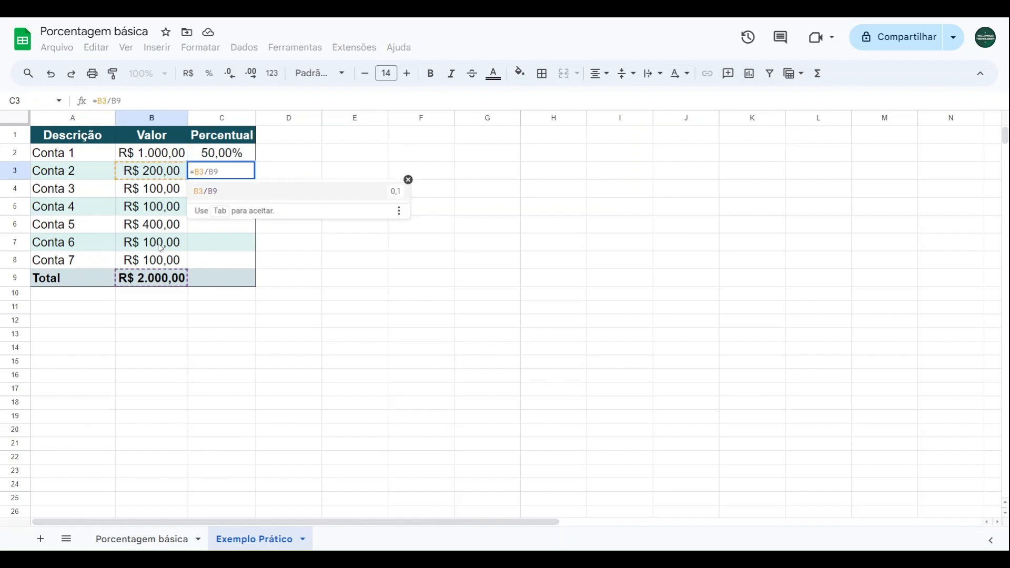
click(155, 279)
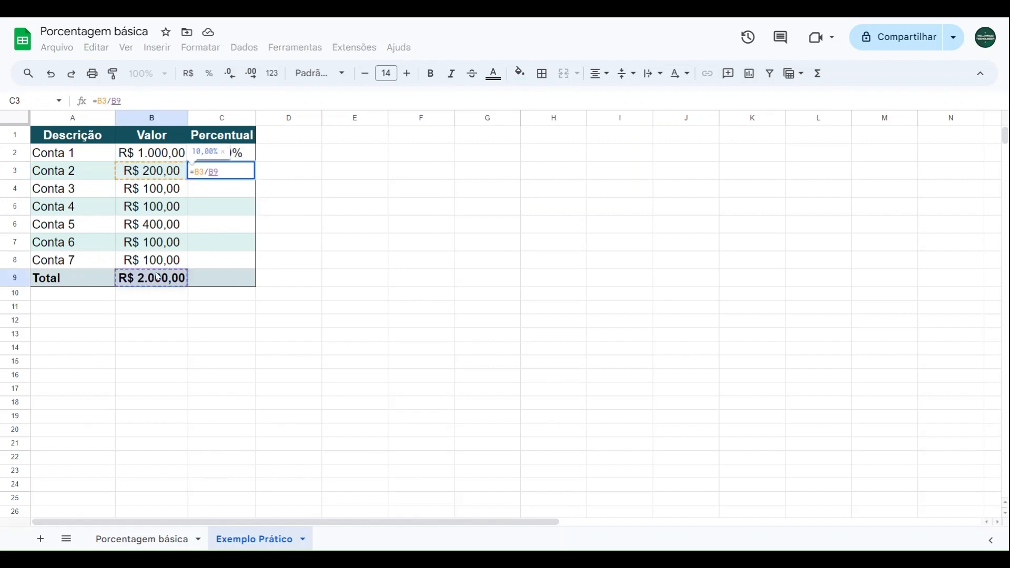
key(Return)
- Enter =B4/B9 in C4 and =B5/B9 in C5 for the Conta 3 and Conta 4 percentages
text(=)
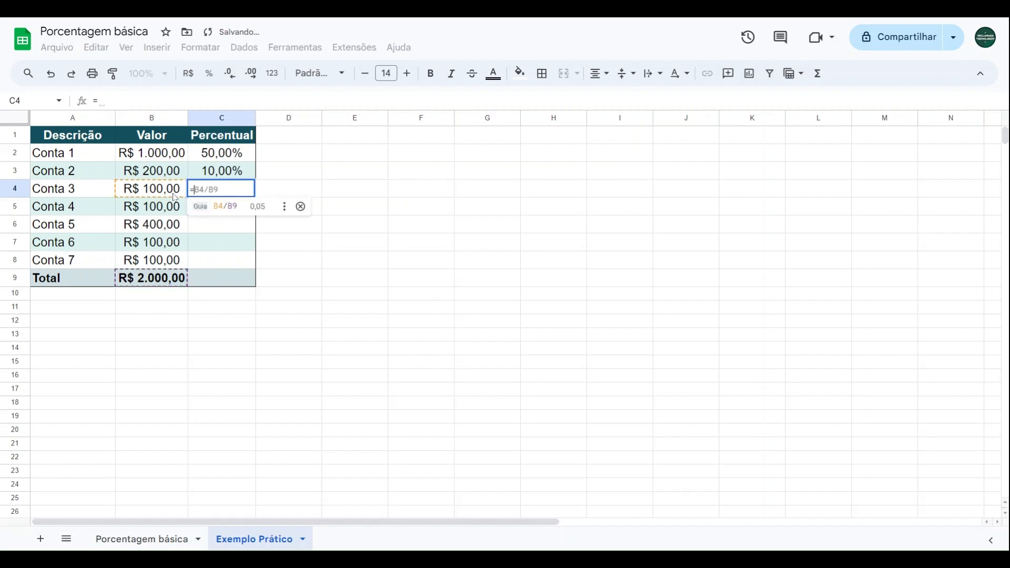
click(124, 187)
text(/)
click(153, 280)
key(Return)
text(=)
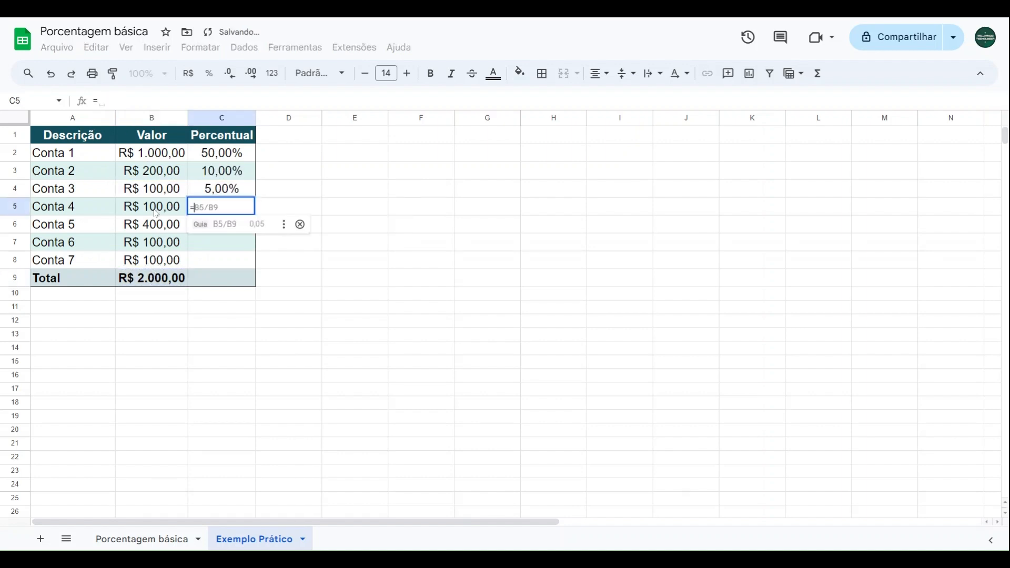
click(153, 210)
text(/)
click(154, 279)
key(Return)
- Enter formulas in C6:C8 dividing the Conta 5, 6 and 7 values by the total in B9
text(==)
click(153, 243)
text(/)
click(154, 280)
key(Return)
text(=)
click(153, 262)
text(/)
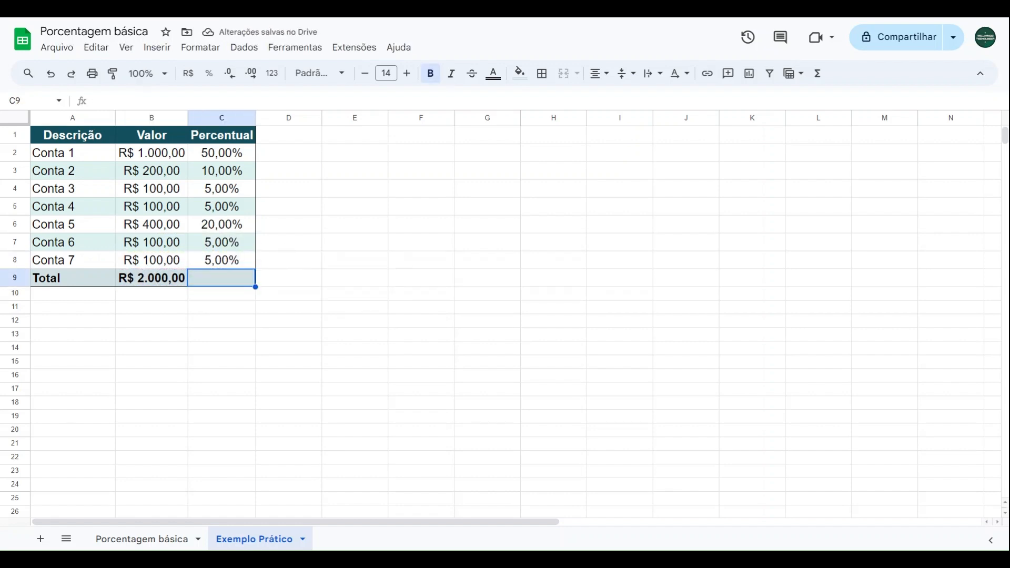
- Clear the percentage formulas from cells C2:C8
click(247, 257)
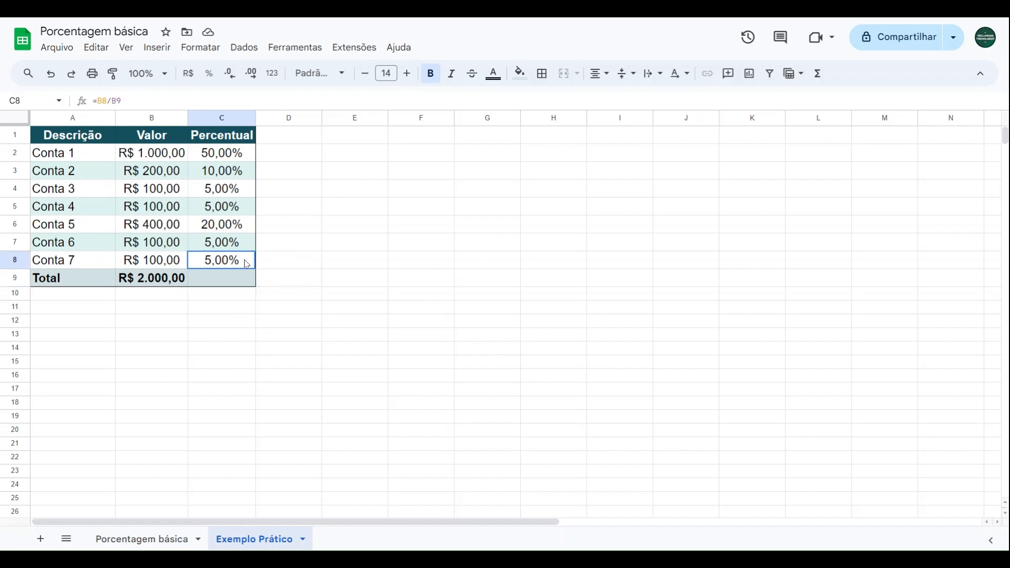
drag(247, 258, 243, 156)
key(Delete)
- Enter =B2/$B$9 in cell C2, locking the total cell as an absolute reference
click(242, 161)
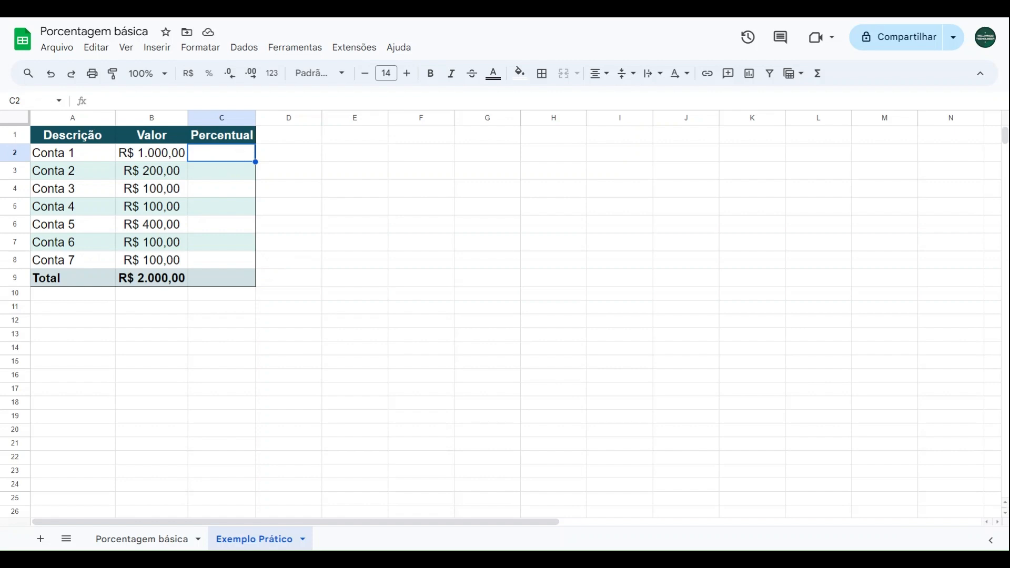
text(=)
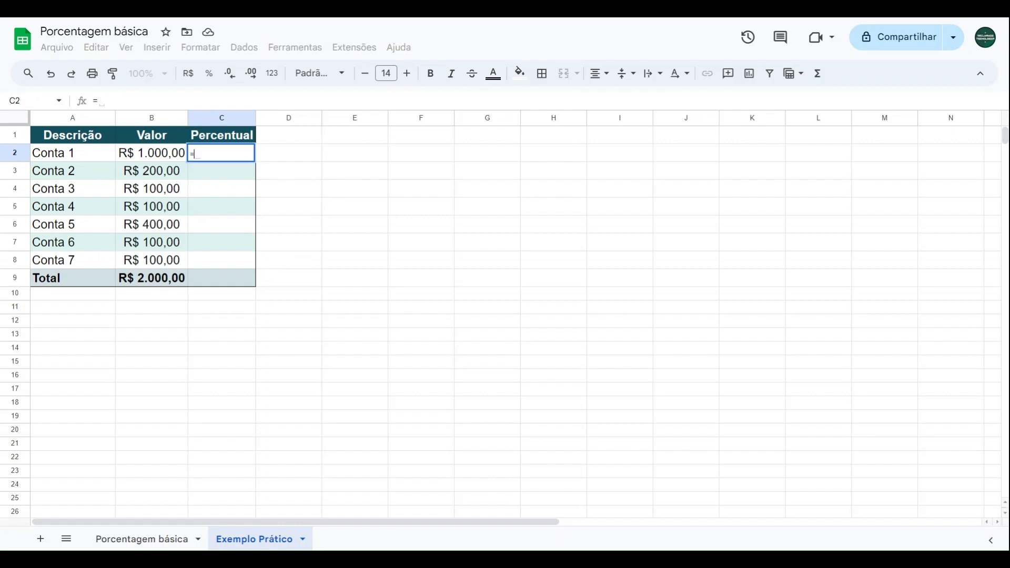
click(168, 158)
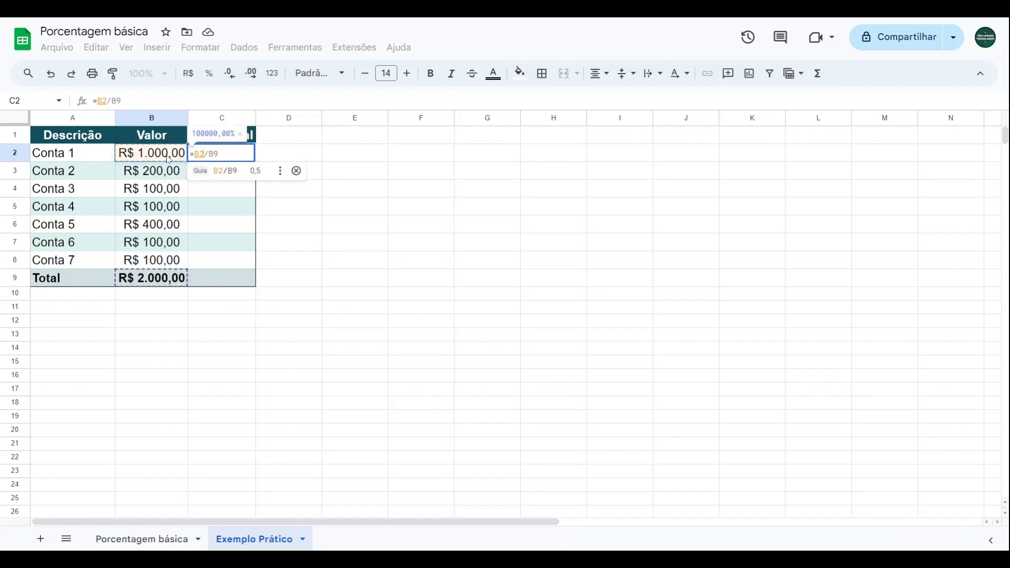
text(/)
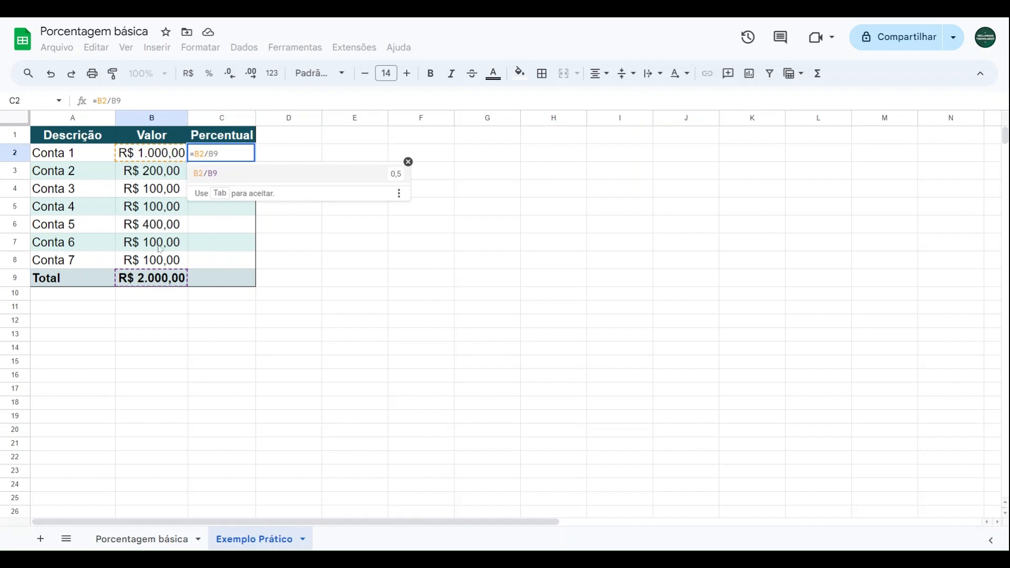
click(156, 278)
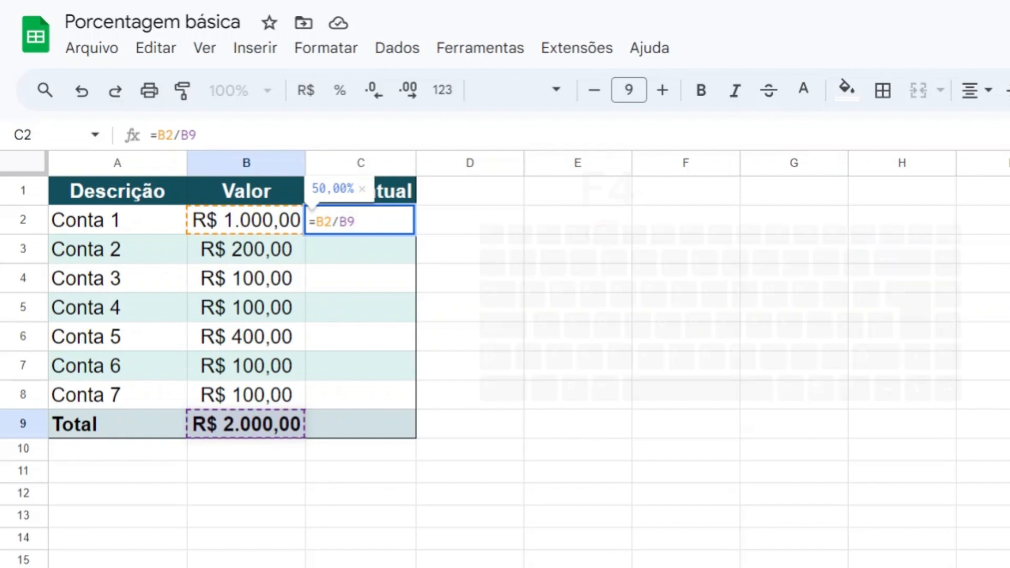
key(F4)
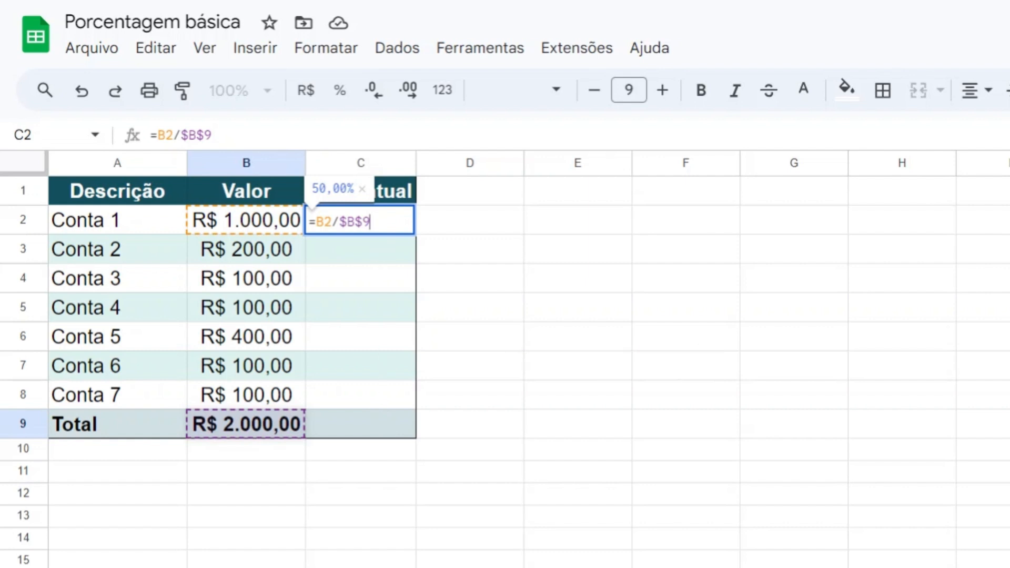
drag(371, 222, 341, 233)
click(372, 222)
drag(370, 221, 340, 222)
click(374, 222)
key(Return)
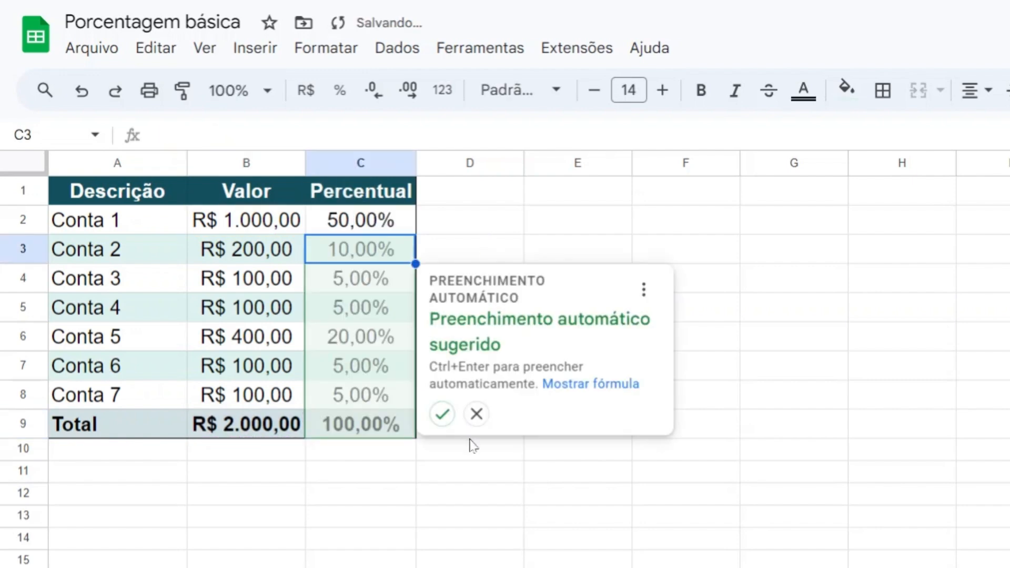
- Decline the suggested autofill and copy the C2 formula down through C8 with the fill handle
click(476, 416)
click(371, 228)
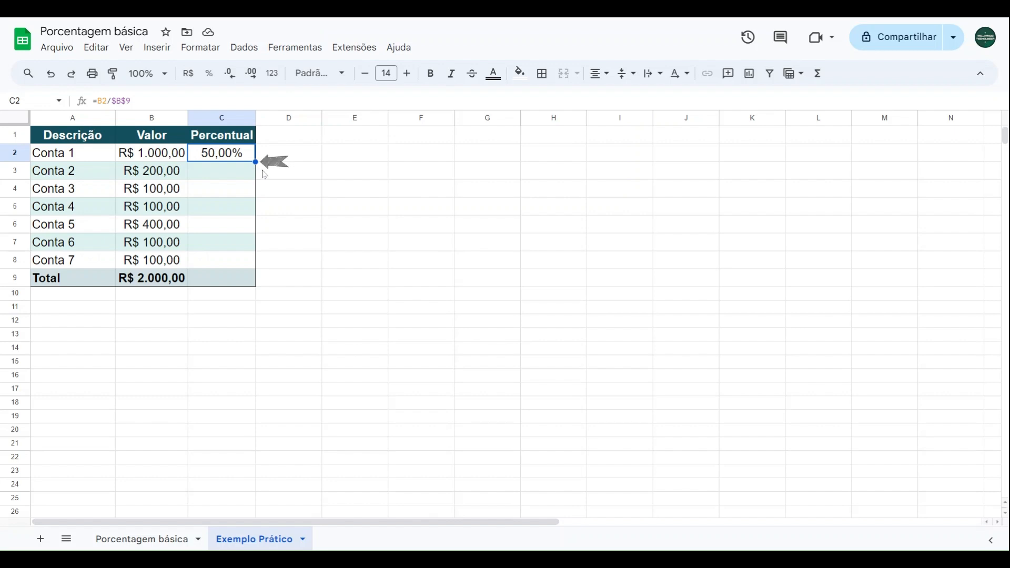
drag(255, 162, 255, 268)
drag(255, 268, 256, 268)
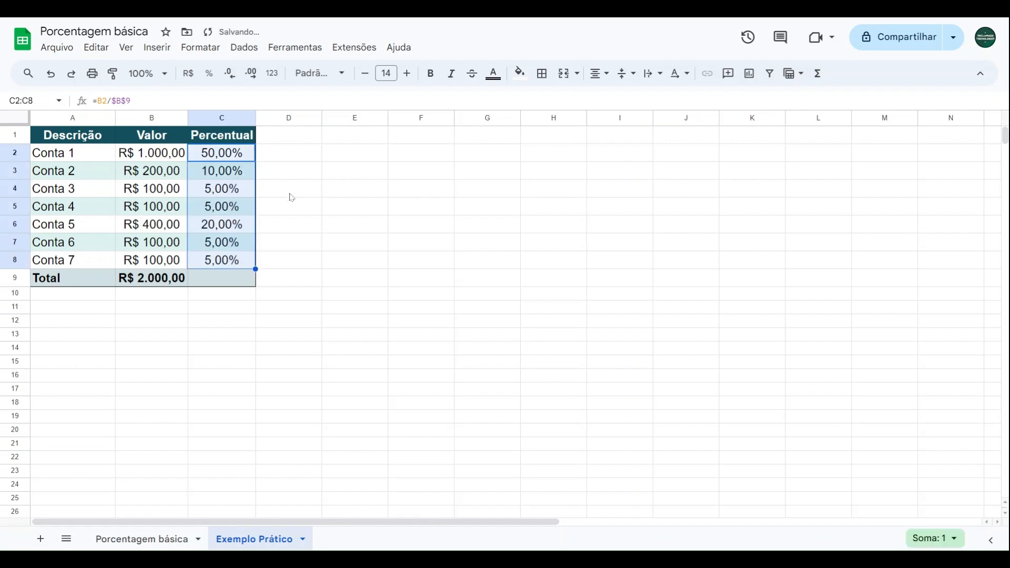
- Examine the copied formulas in the Percentual cells, checking the account reference and the locked total reference
click(295, 155)
drag(227, 153, 230, 260)
click(240, 157)
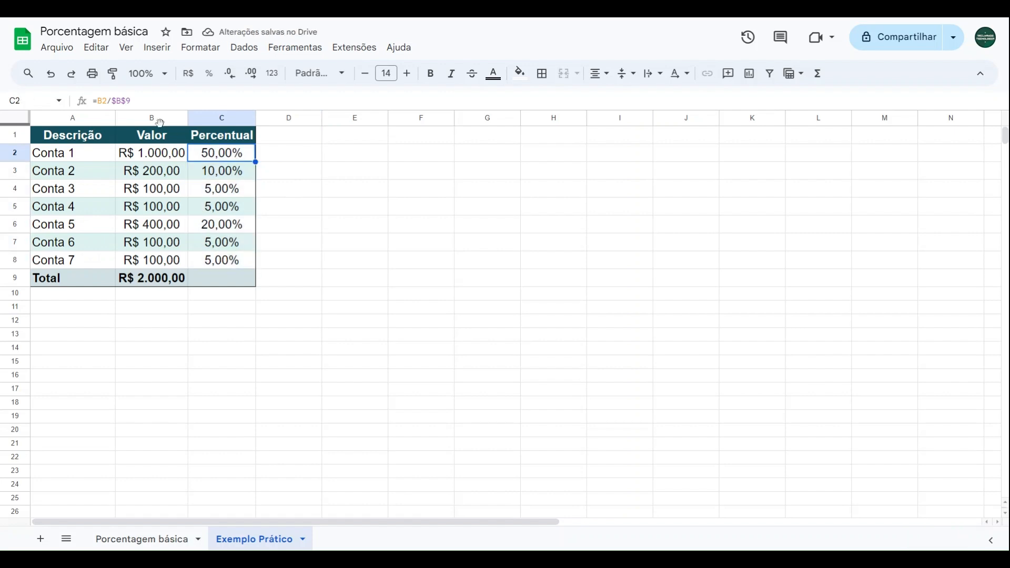
click(226, 174)
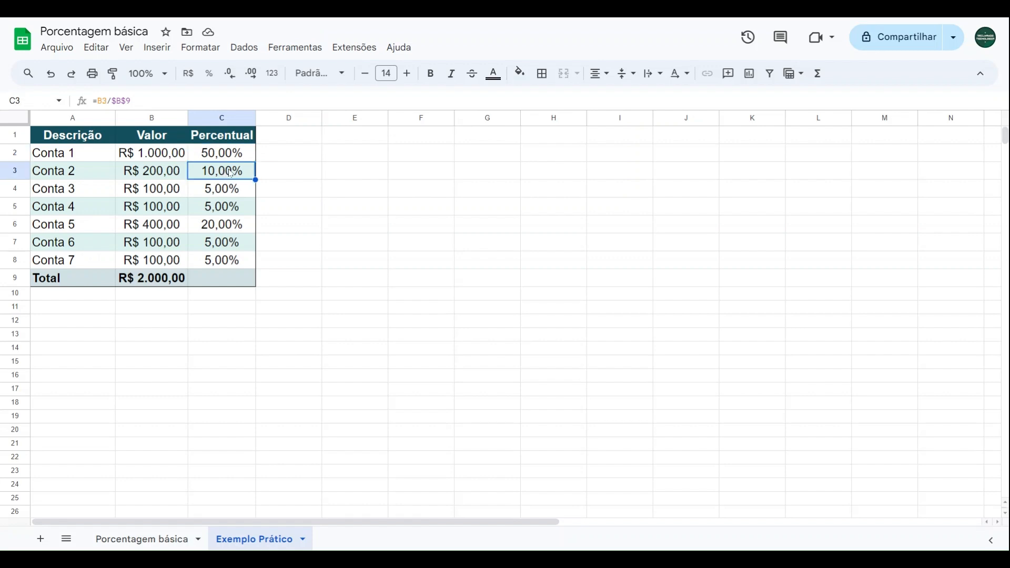
key(Down)
key(Down)
key(Down)
key(Down)
key(Down)
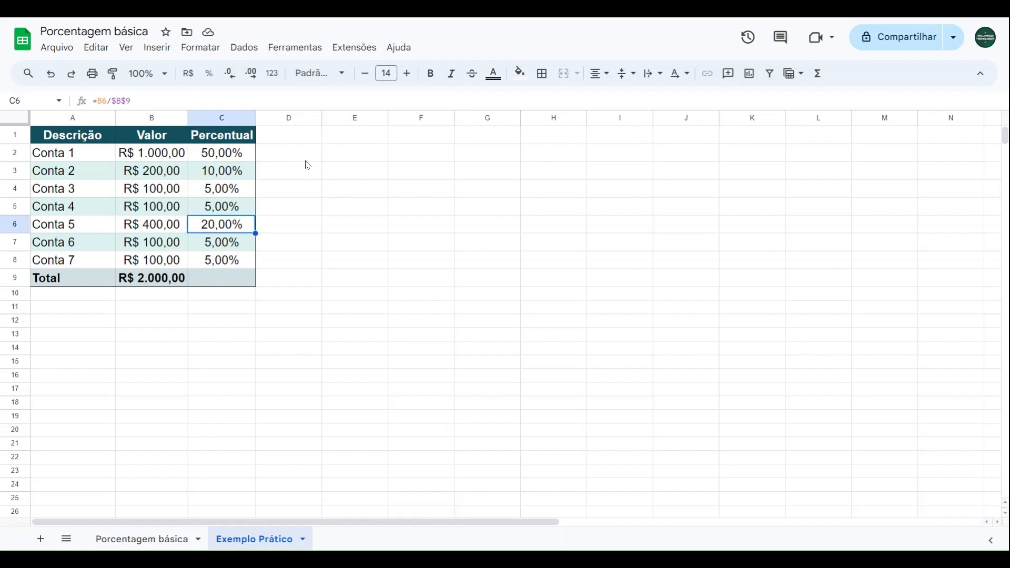
- Total the account percentages in cell C9 with the formula =SOMA(C2:C8)
key(Down)
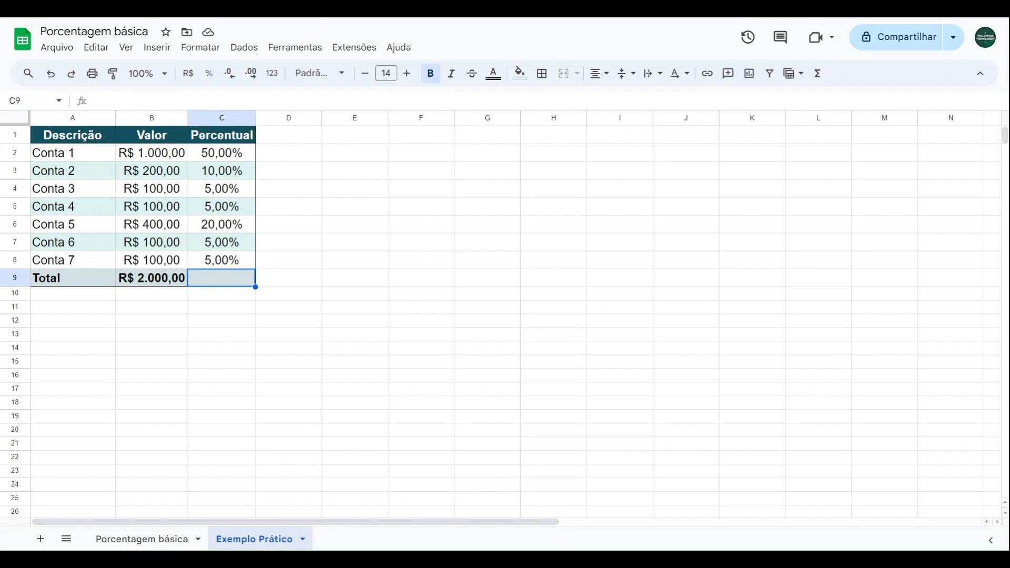
text(=soma)
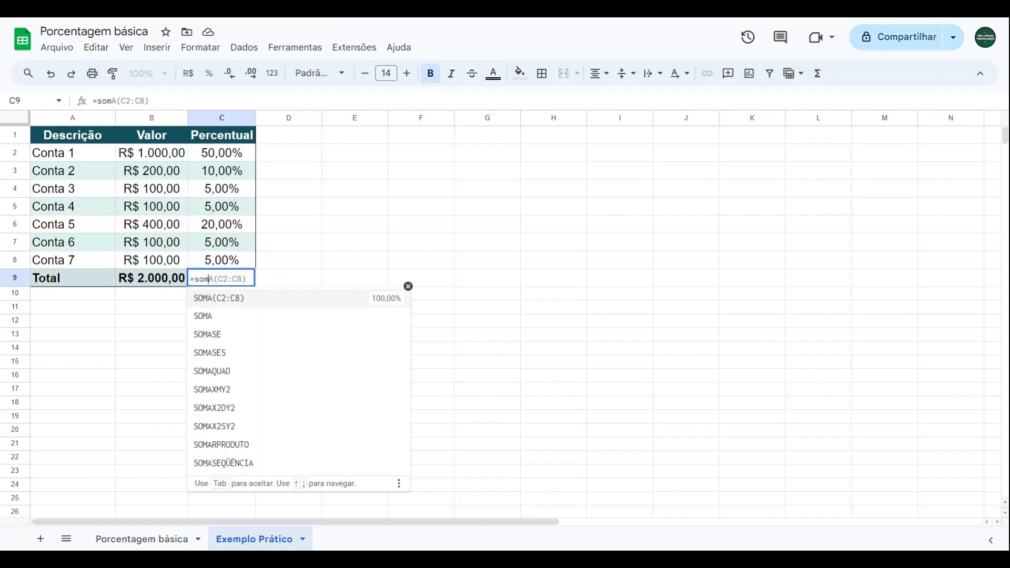
click(220, 321)
drag(234, 154, 235, 262)
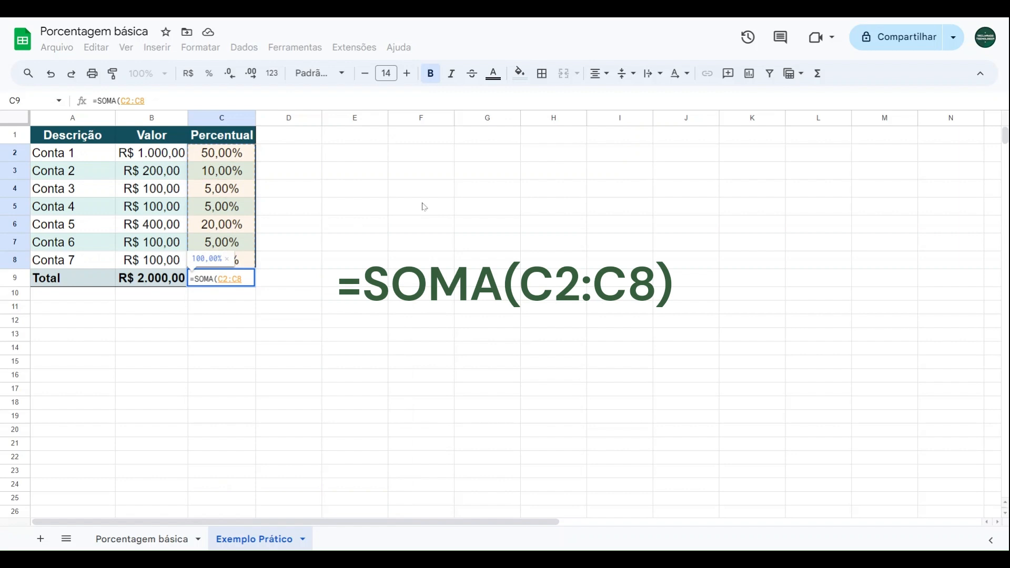
text())
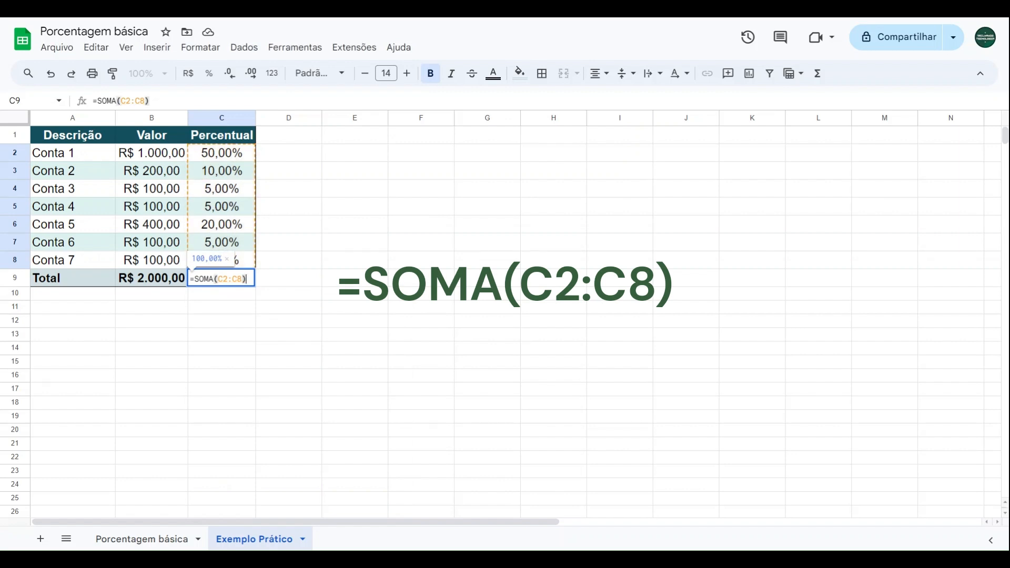
key(Return)
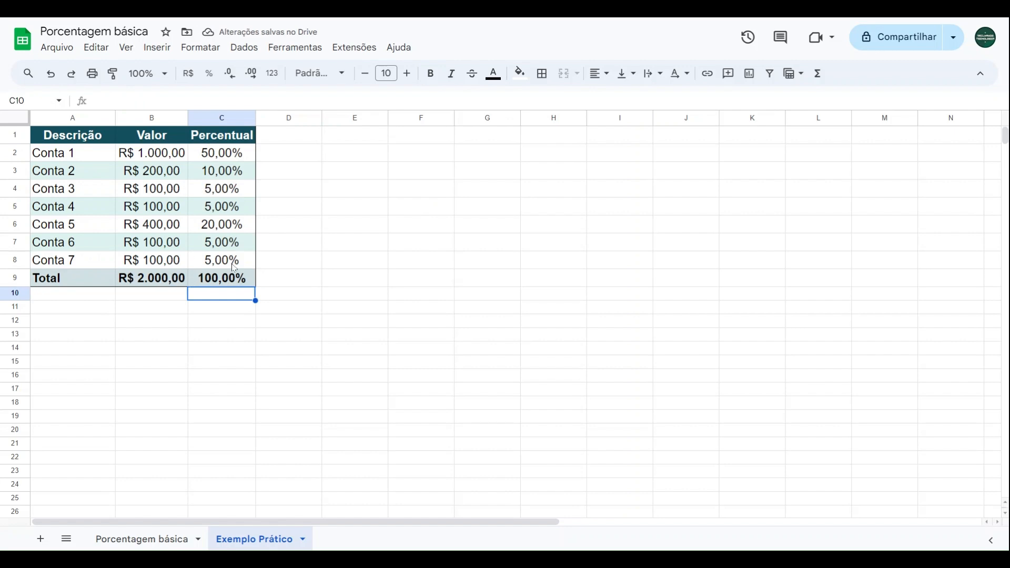
- Check the values of Conta 1 and Conta 2 against their percentages and the total in B9
click(161, 157)
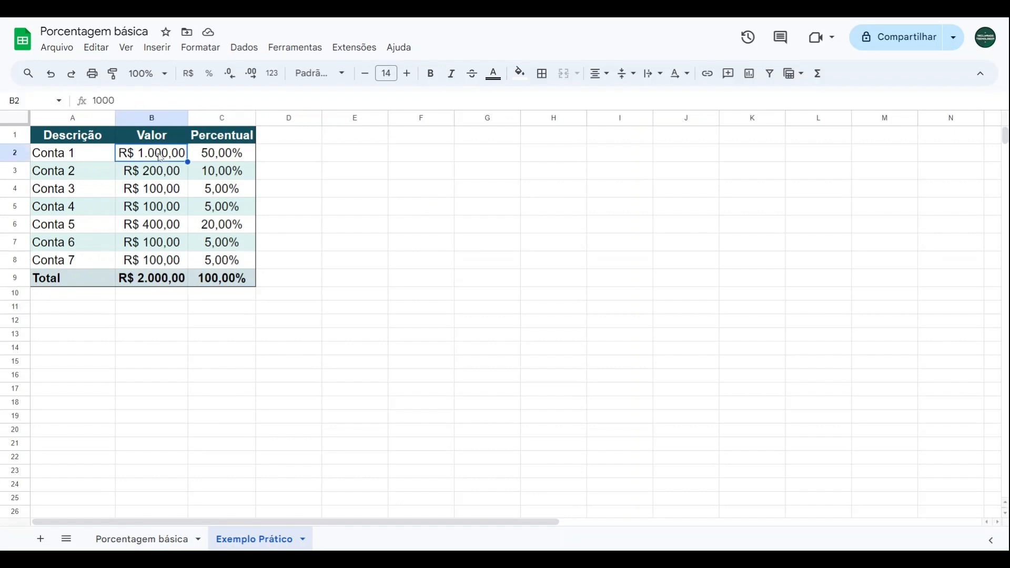
click(223, 159)
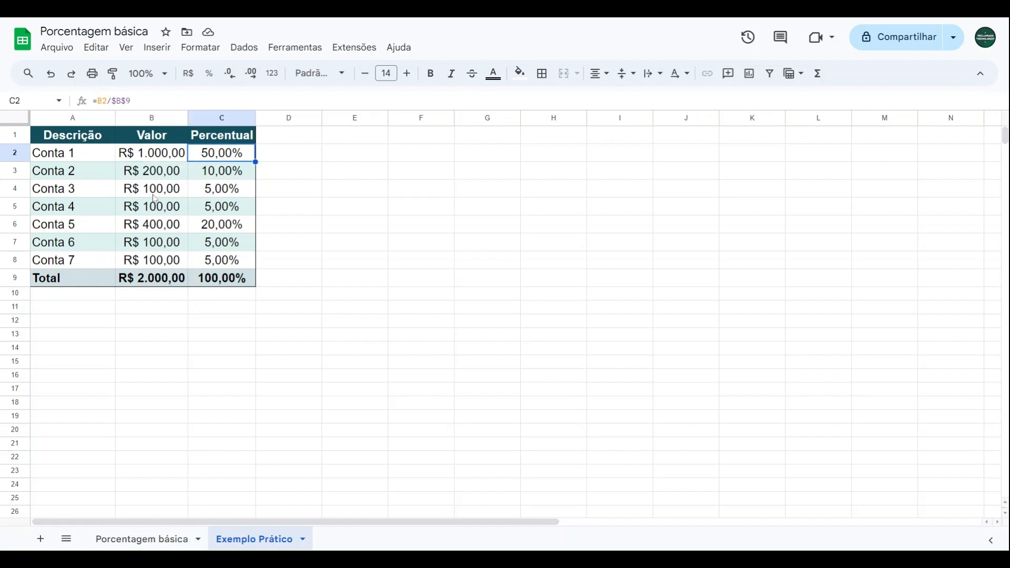
click(158, 174)
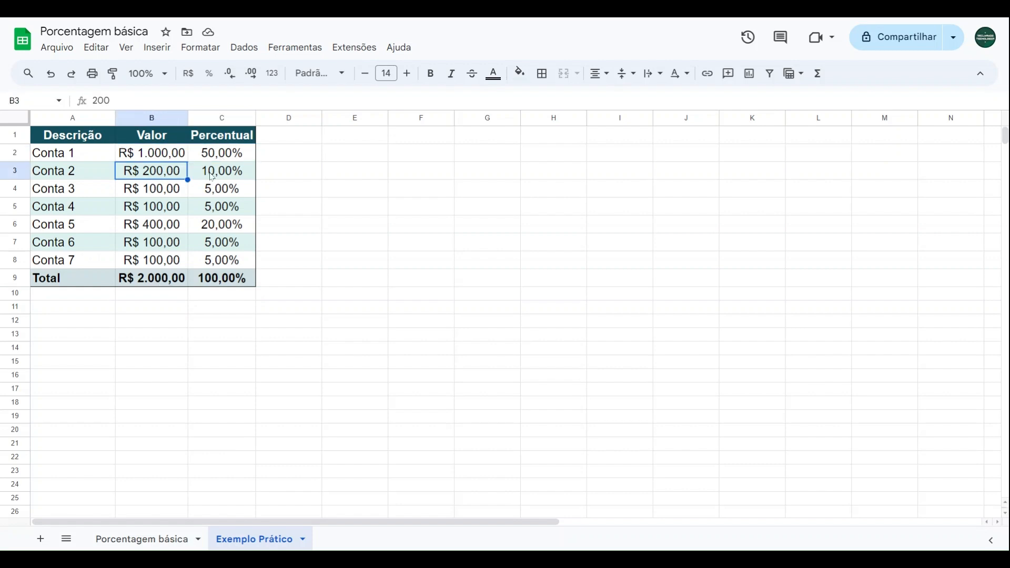
click(210, 174)
click(150, 275)
- Replace the account values in B2:B8 with 500, 250, 250, 250, 250, 500 and 250
click(156, 159)
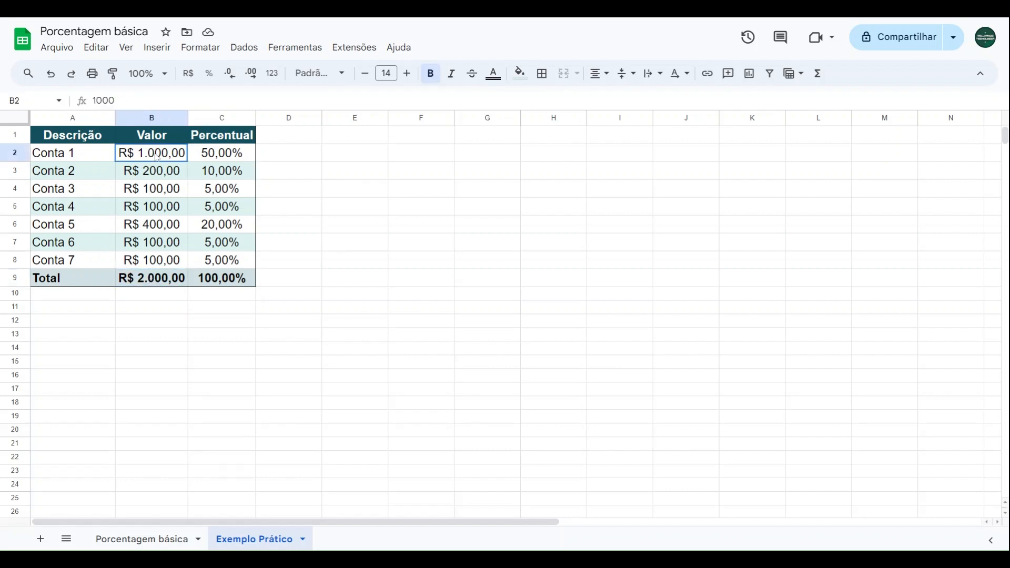
text(500)
key(Return)
text(250)
key(Return)
text(250)
key(Return)
text(250)
key(Return)
text(250)
key(Return)
text(500)
key(Return)
text(250)
key(Return)
- Change the value of Conta 7 in cell B8 to 500
key(Up)
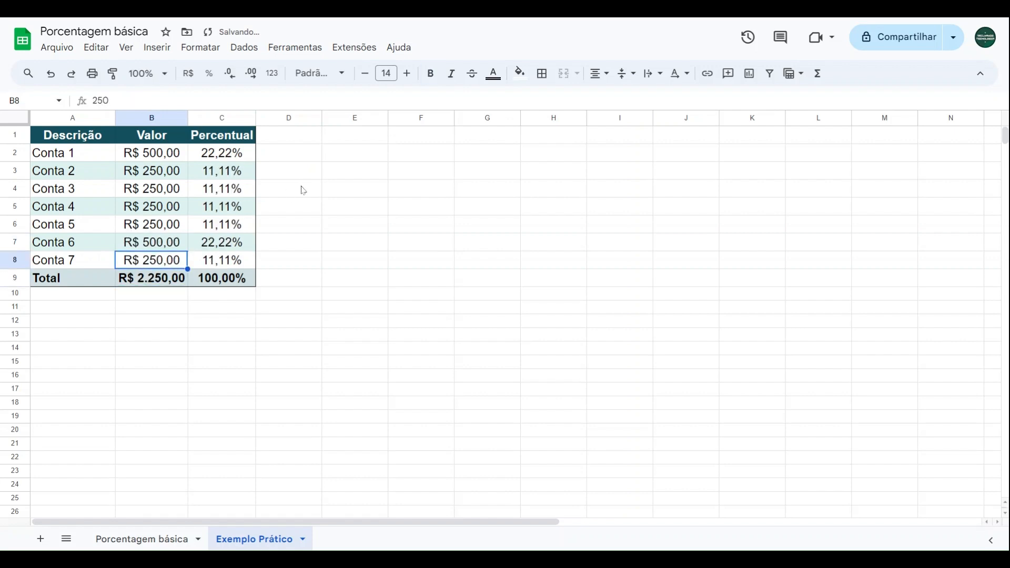
text(500)
key(Return)
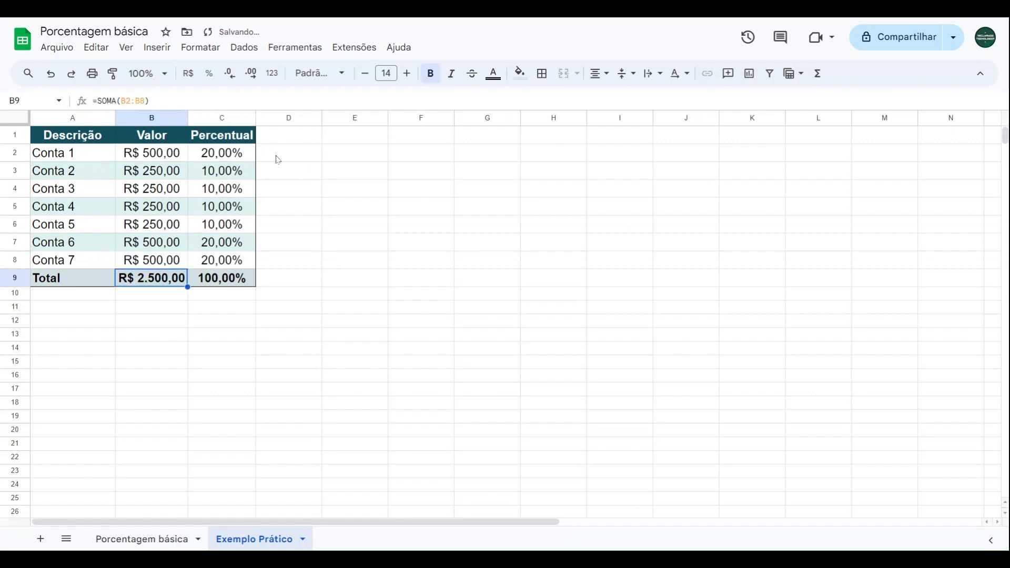
click(263, 159)
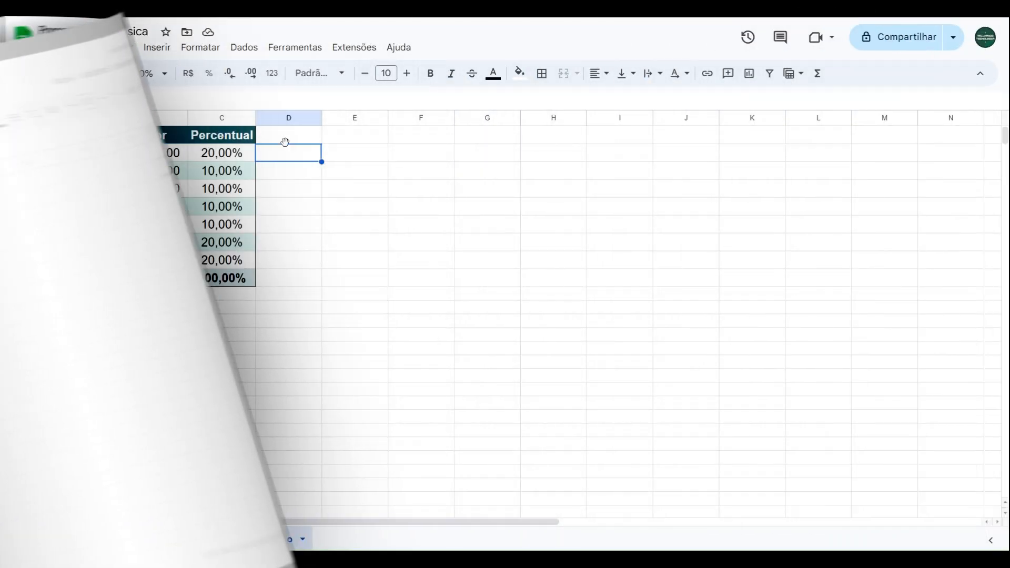
click(289, 141)
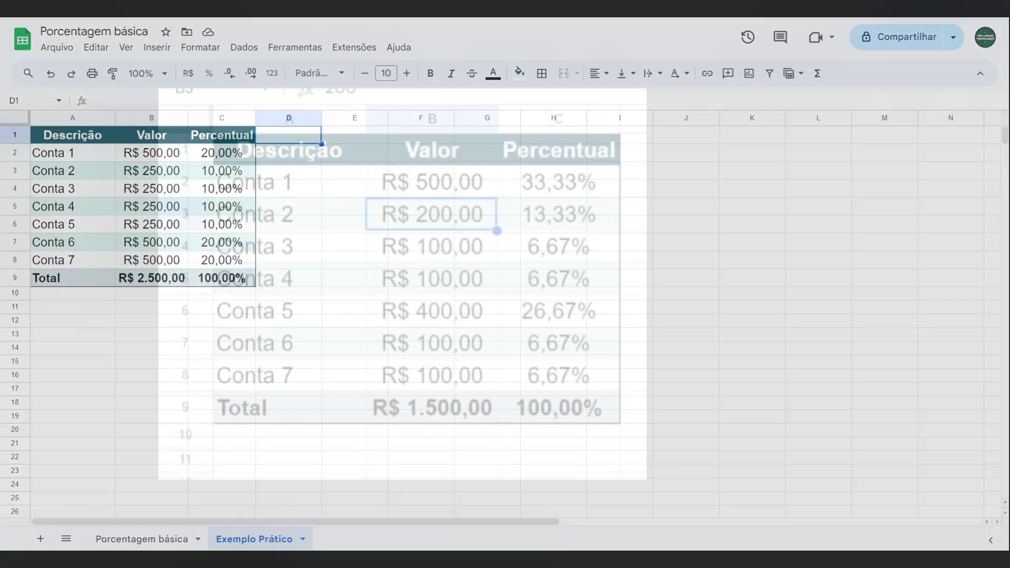
text(250)
key(Return)
text(250)
key(Return)
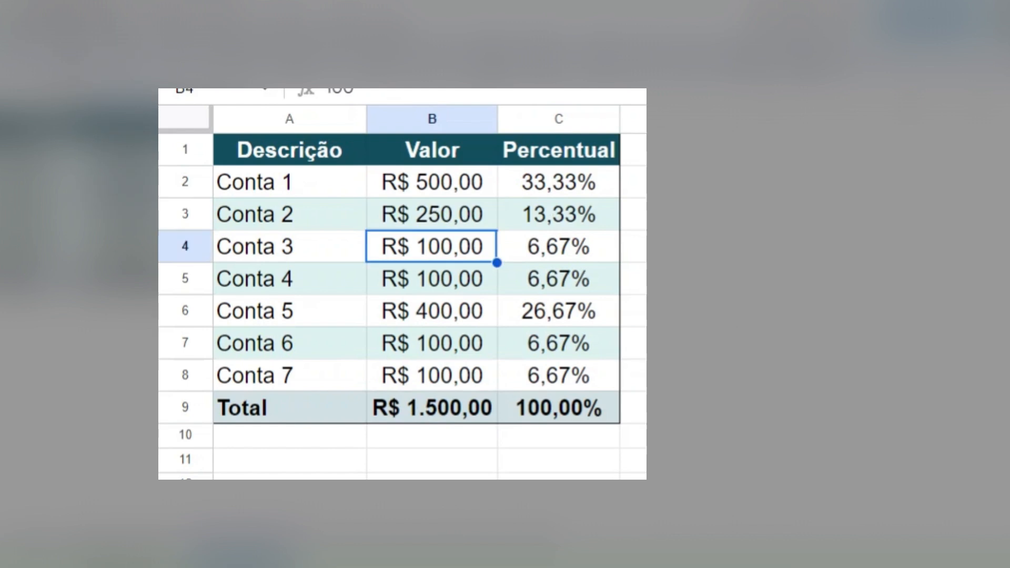
text(250)
key(Return)
text(250)
key(Return)
text(500)
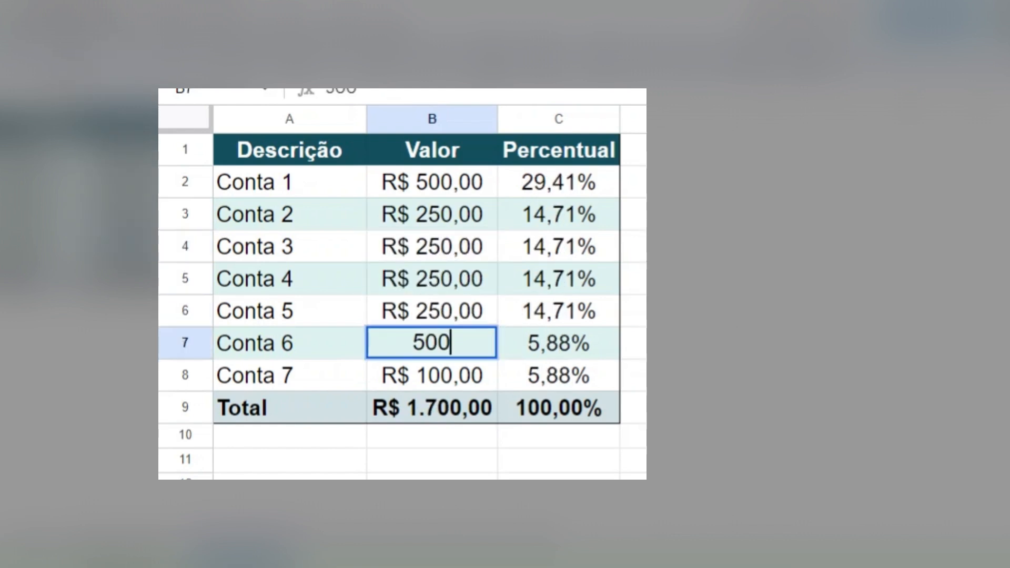
key(Return)
text(250)
key(Return)
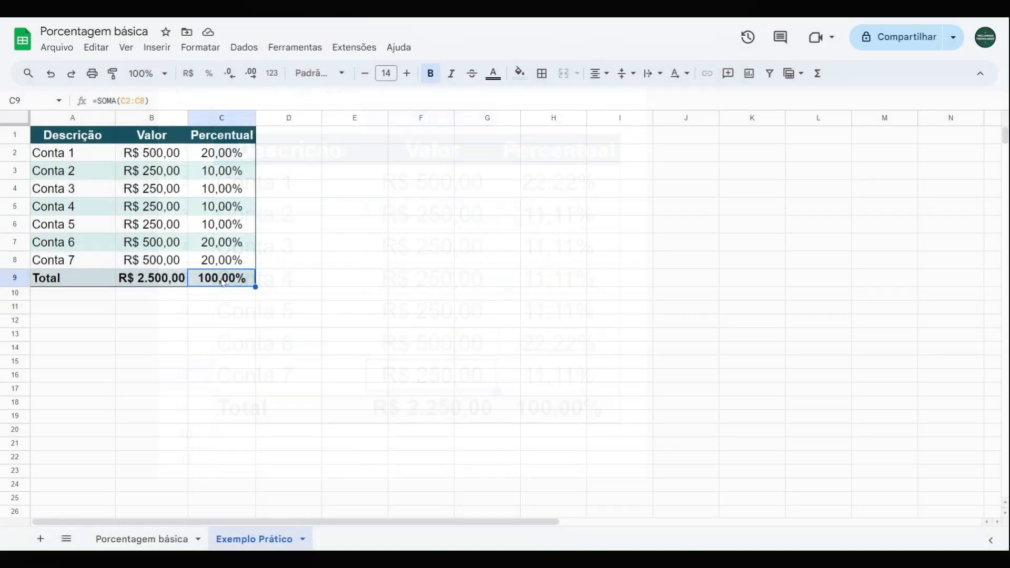
click(294, 266)
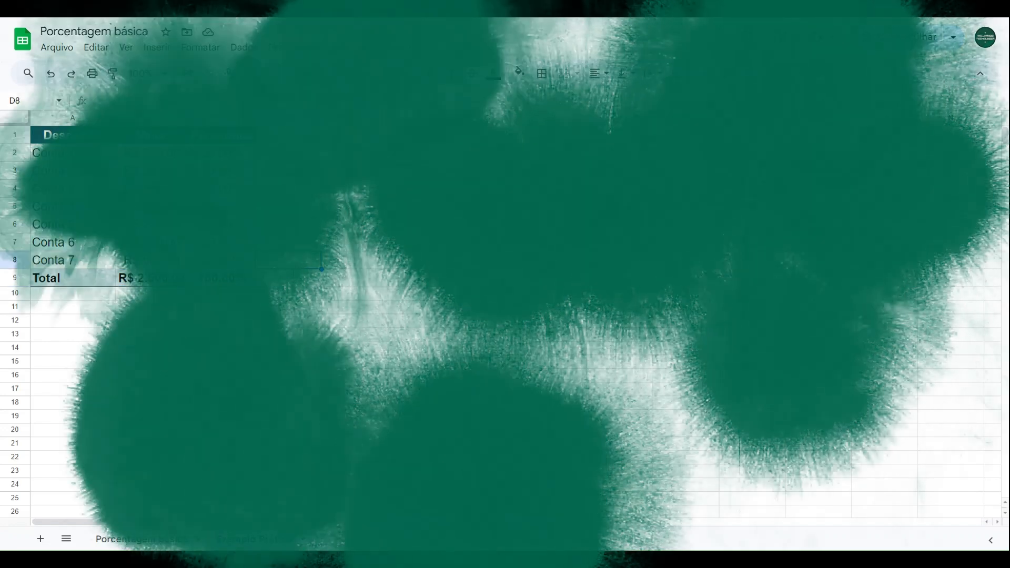